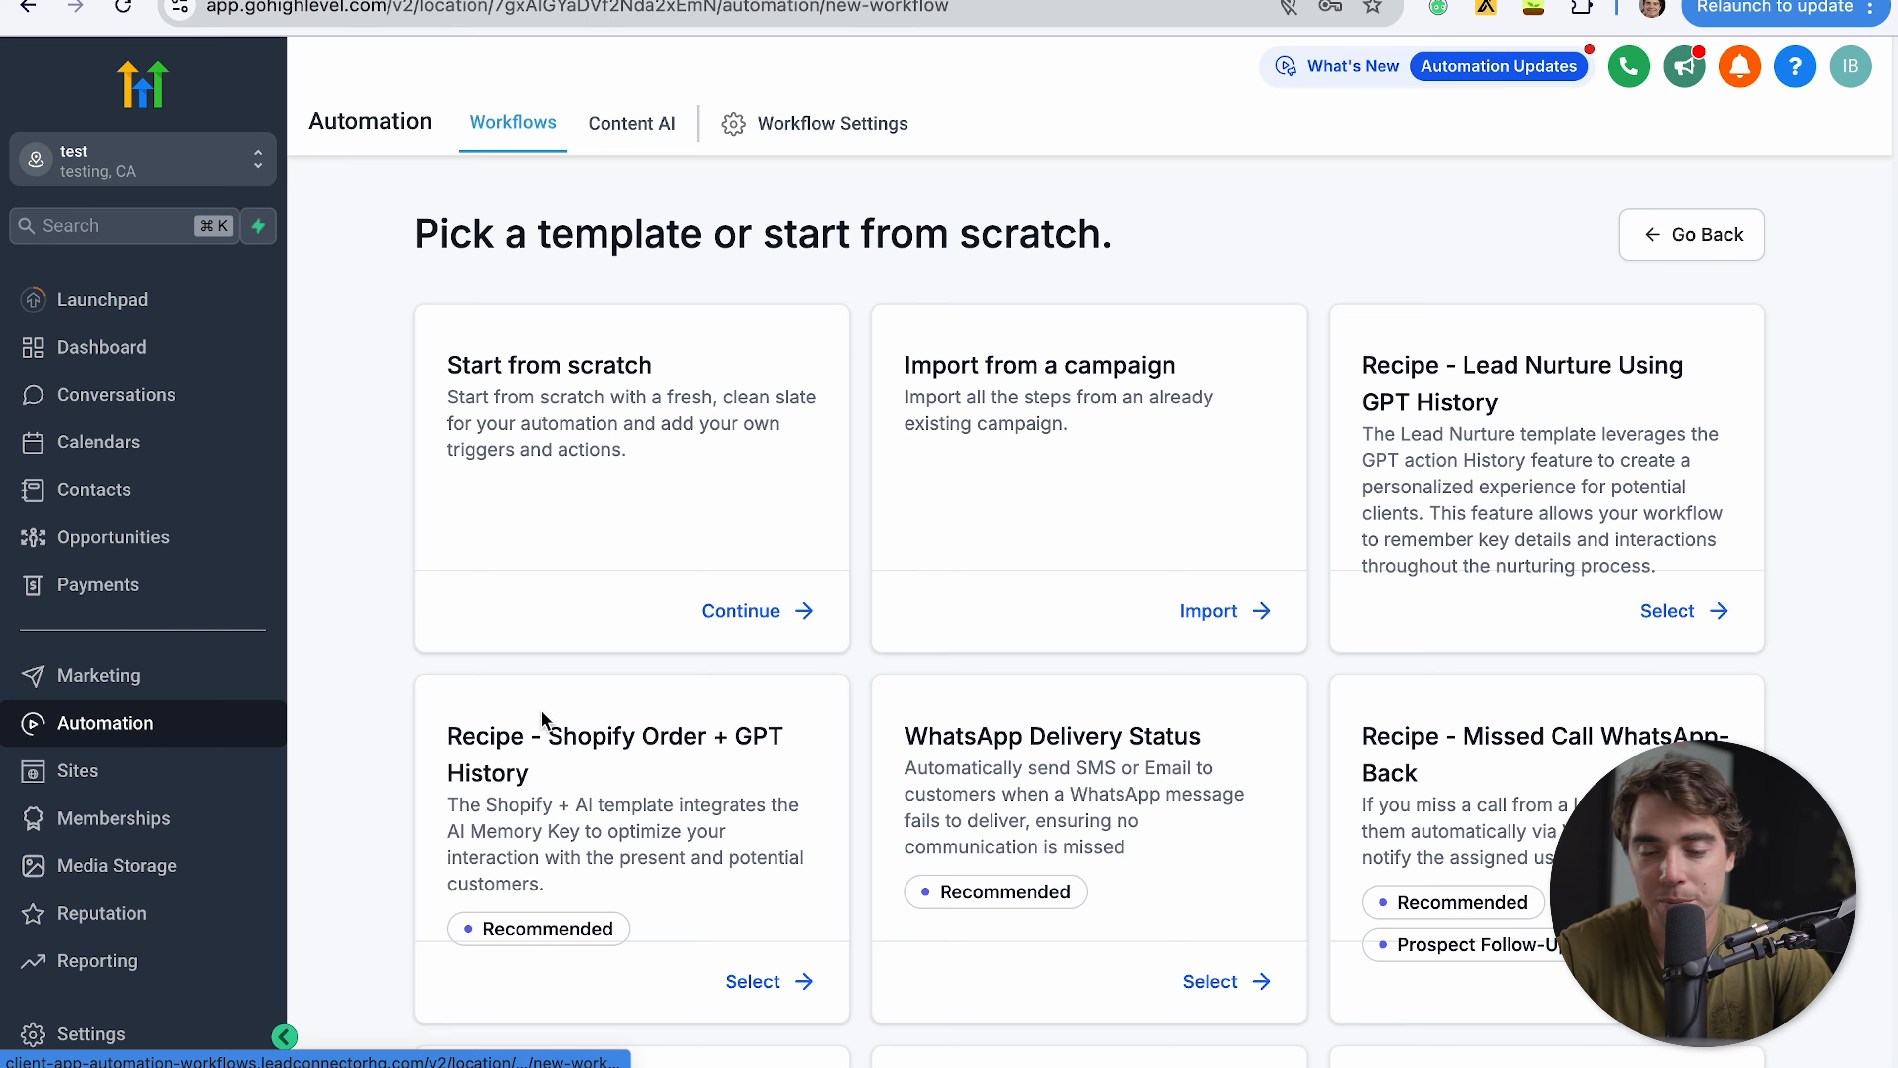
- Create a workflow from the "Recipe - FAQ Auto Reply" template
scroll(1022, 811, down, 20)
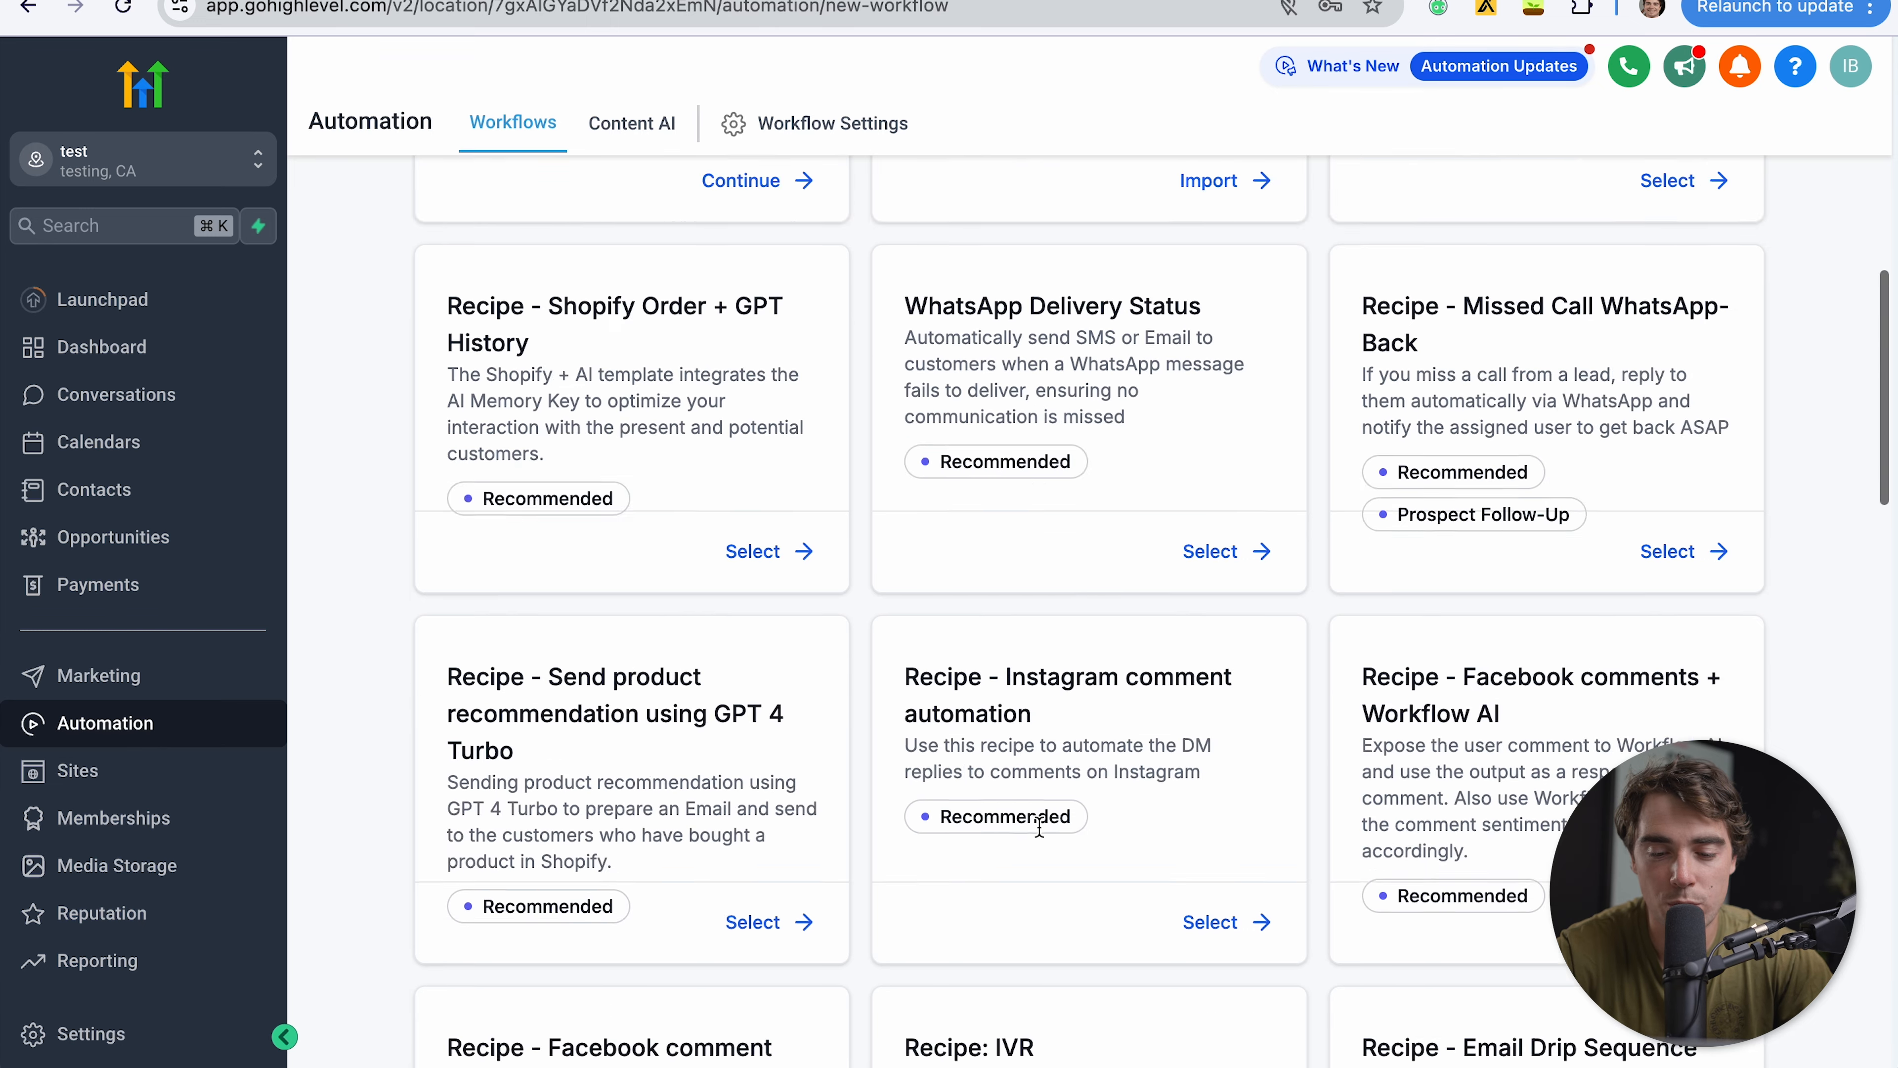
scroll(1299, 499, down, 10)
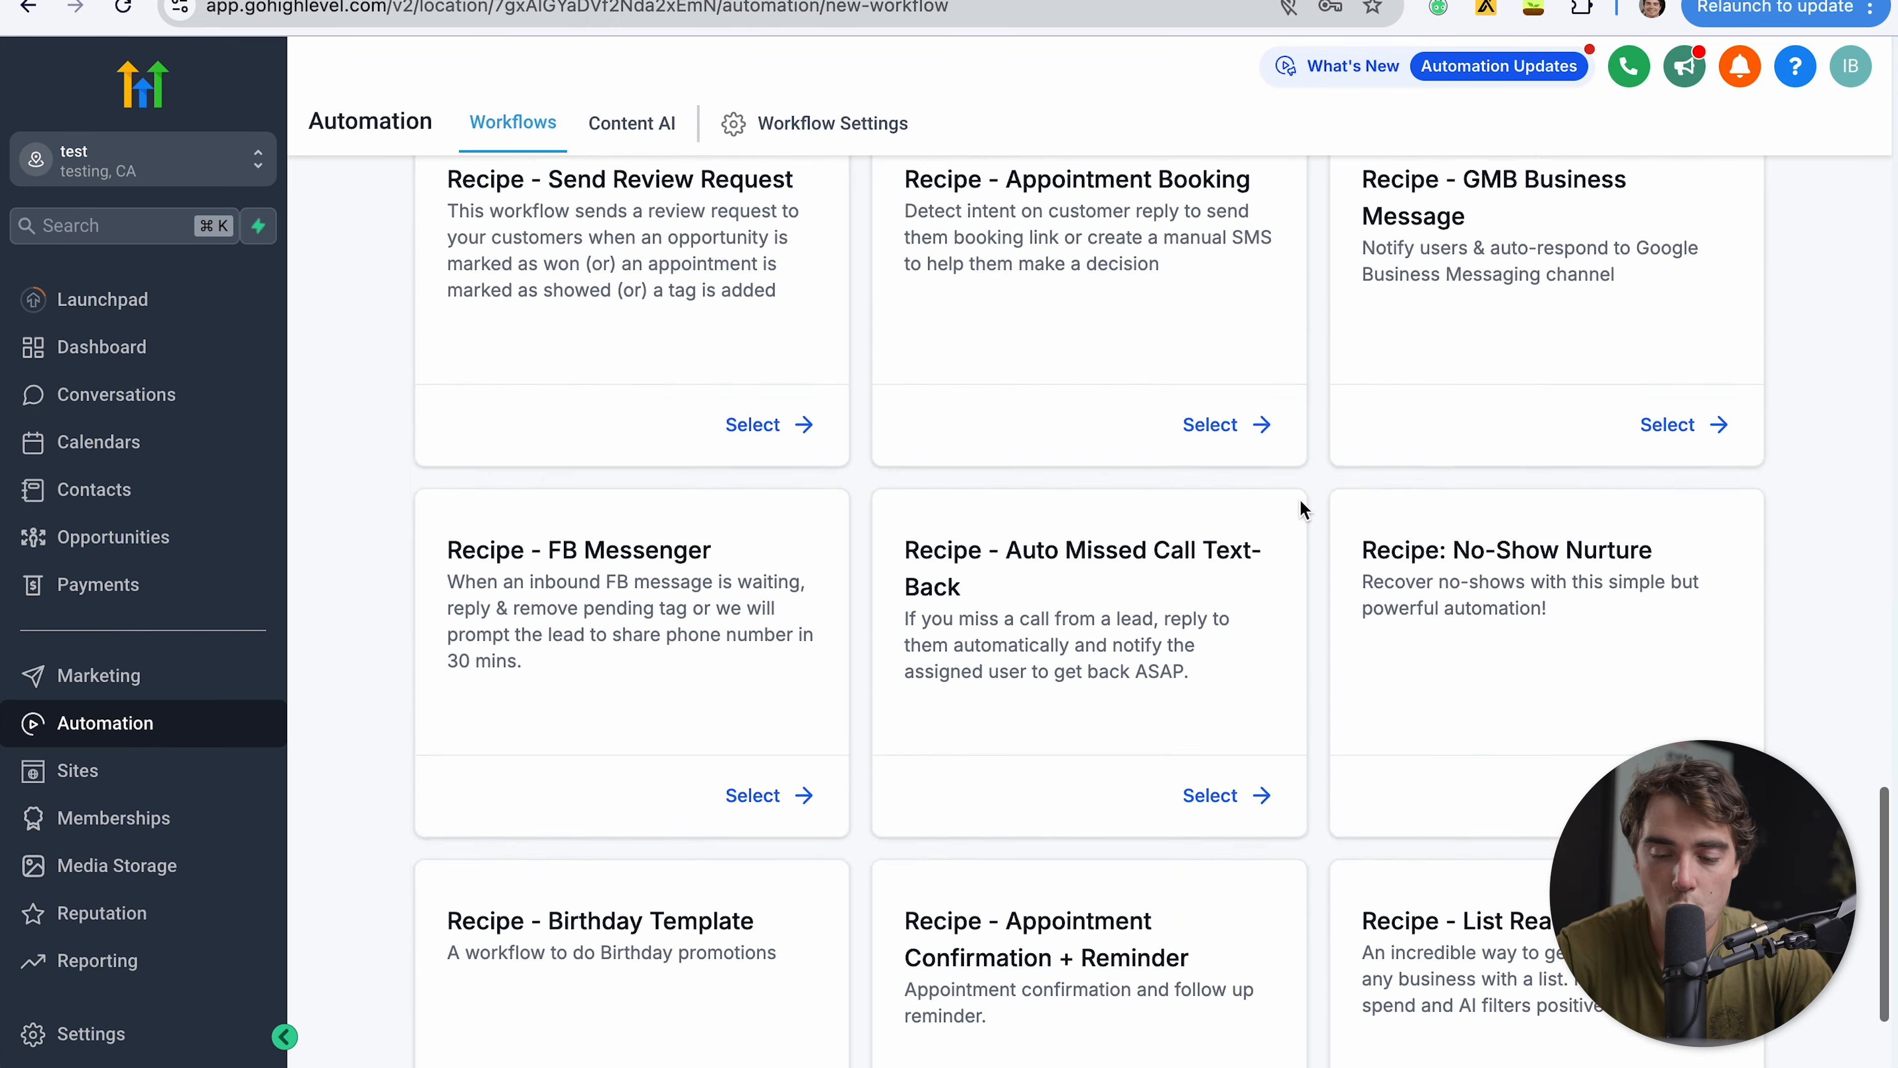
scroll(1299, 499, up, 10)
scroll(1299, 499, up, 3)
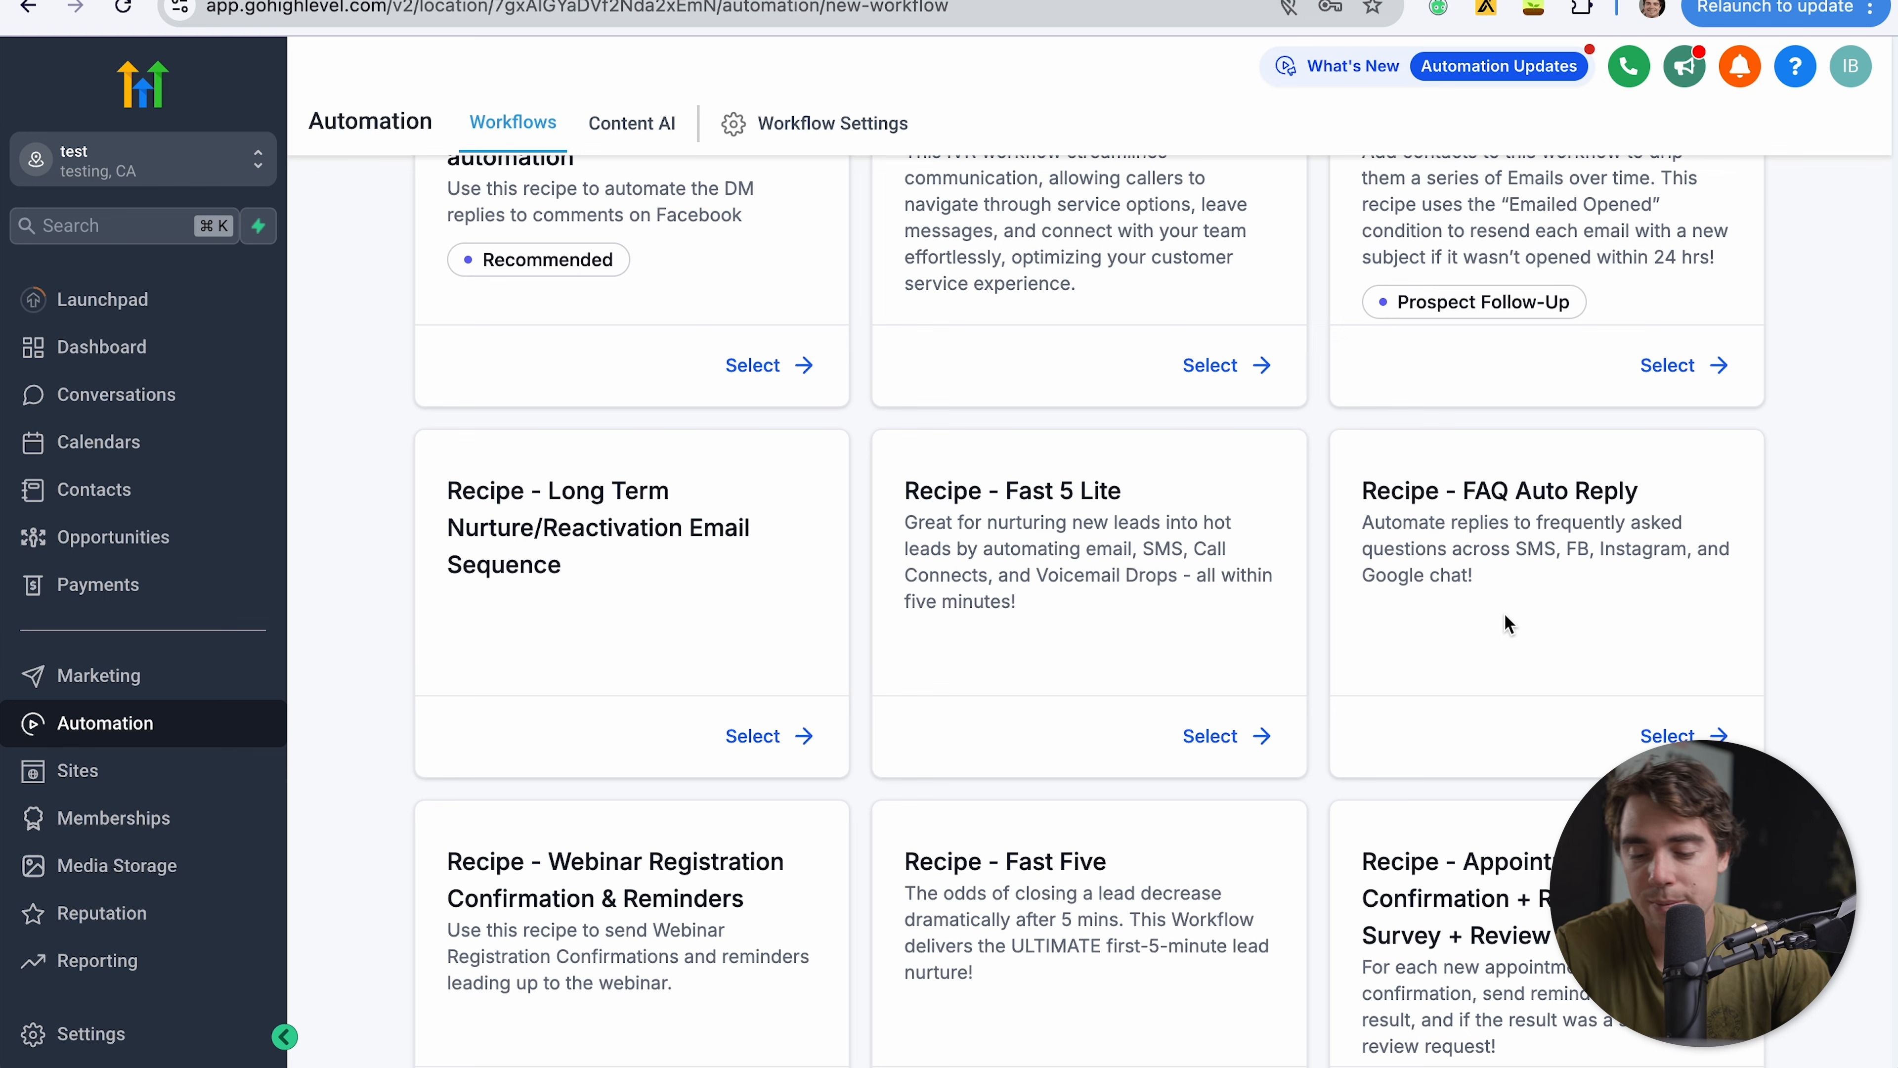
click(1674, 736)
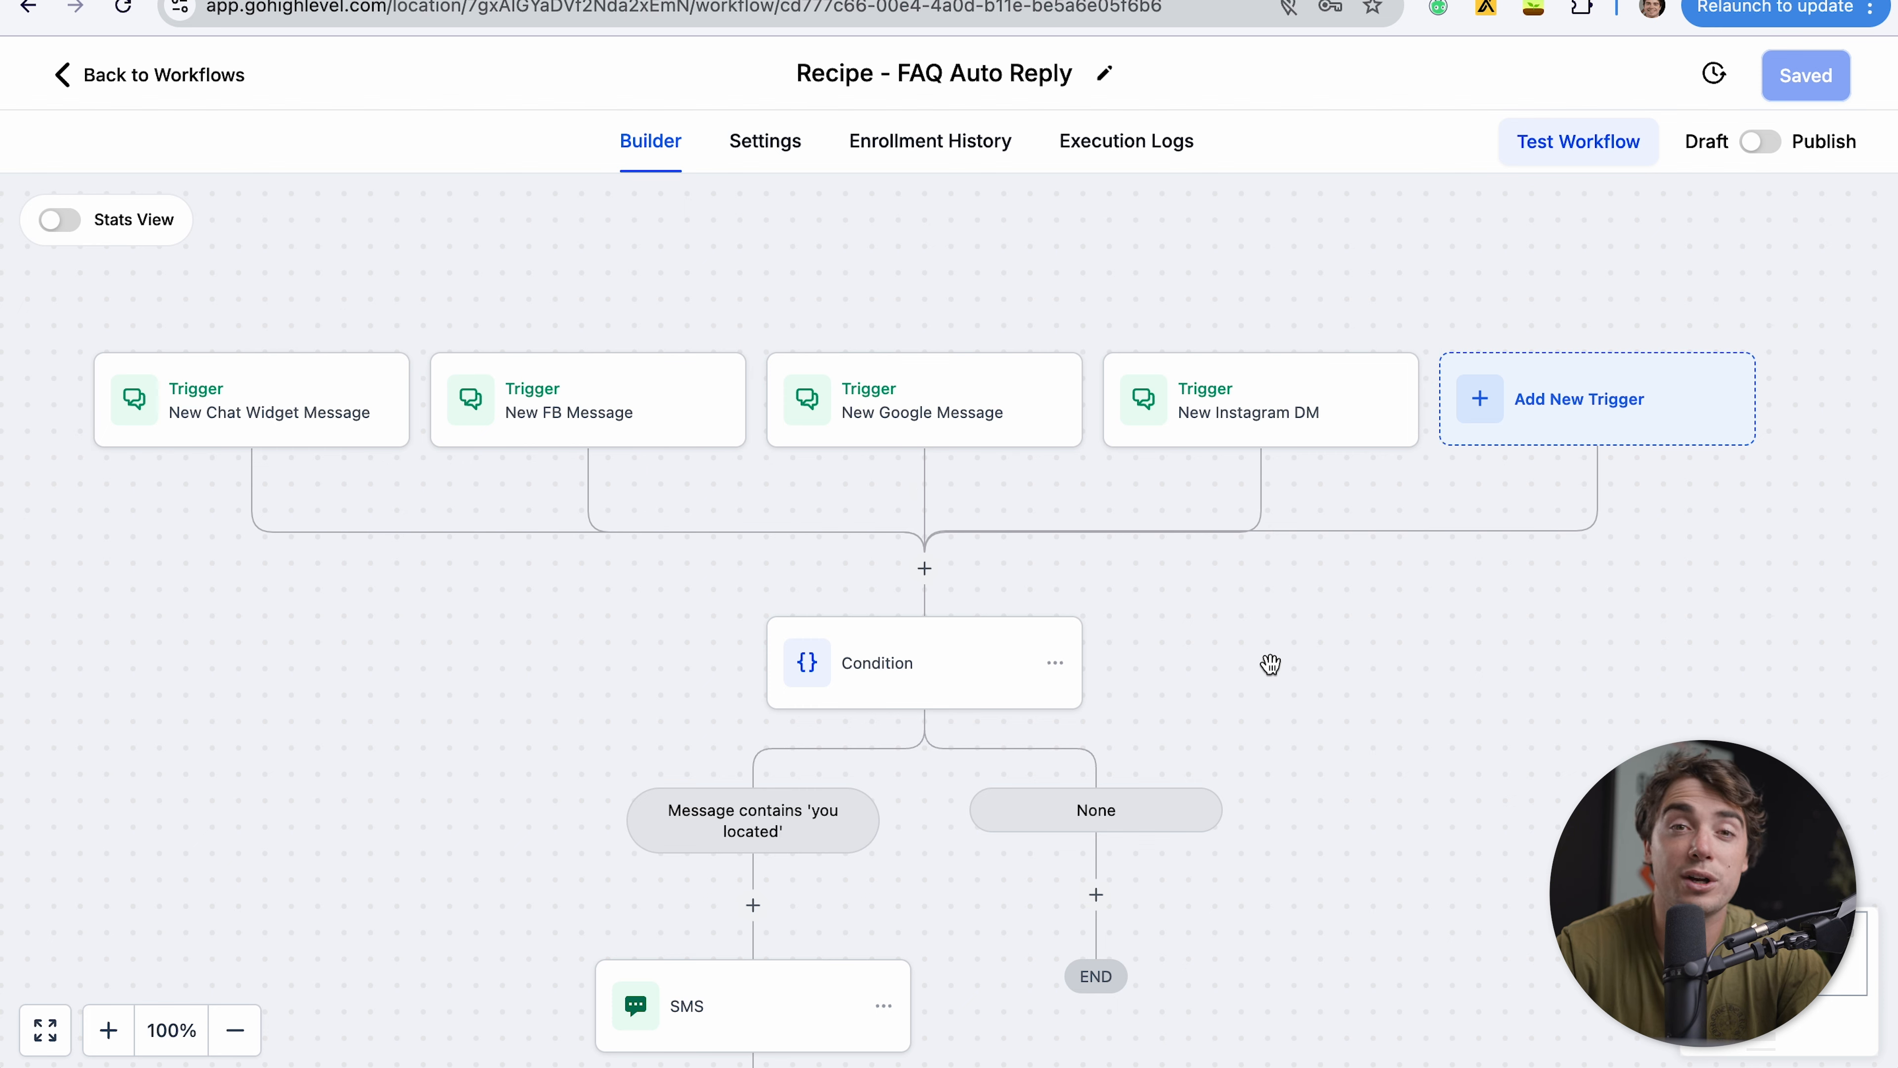
- Review the FAQ workflow's triggers and open its Condition action to examine the branch rules for replied messages
scroll(615, 412, down, 3)
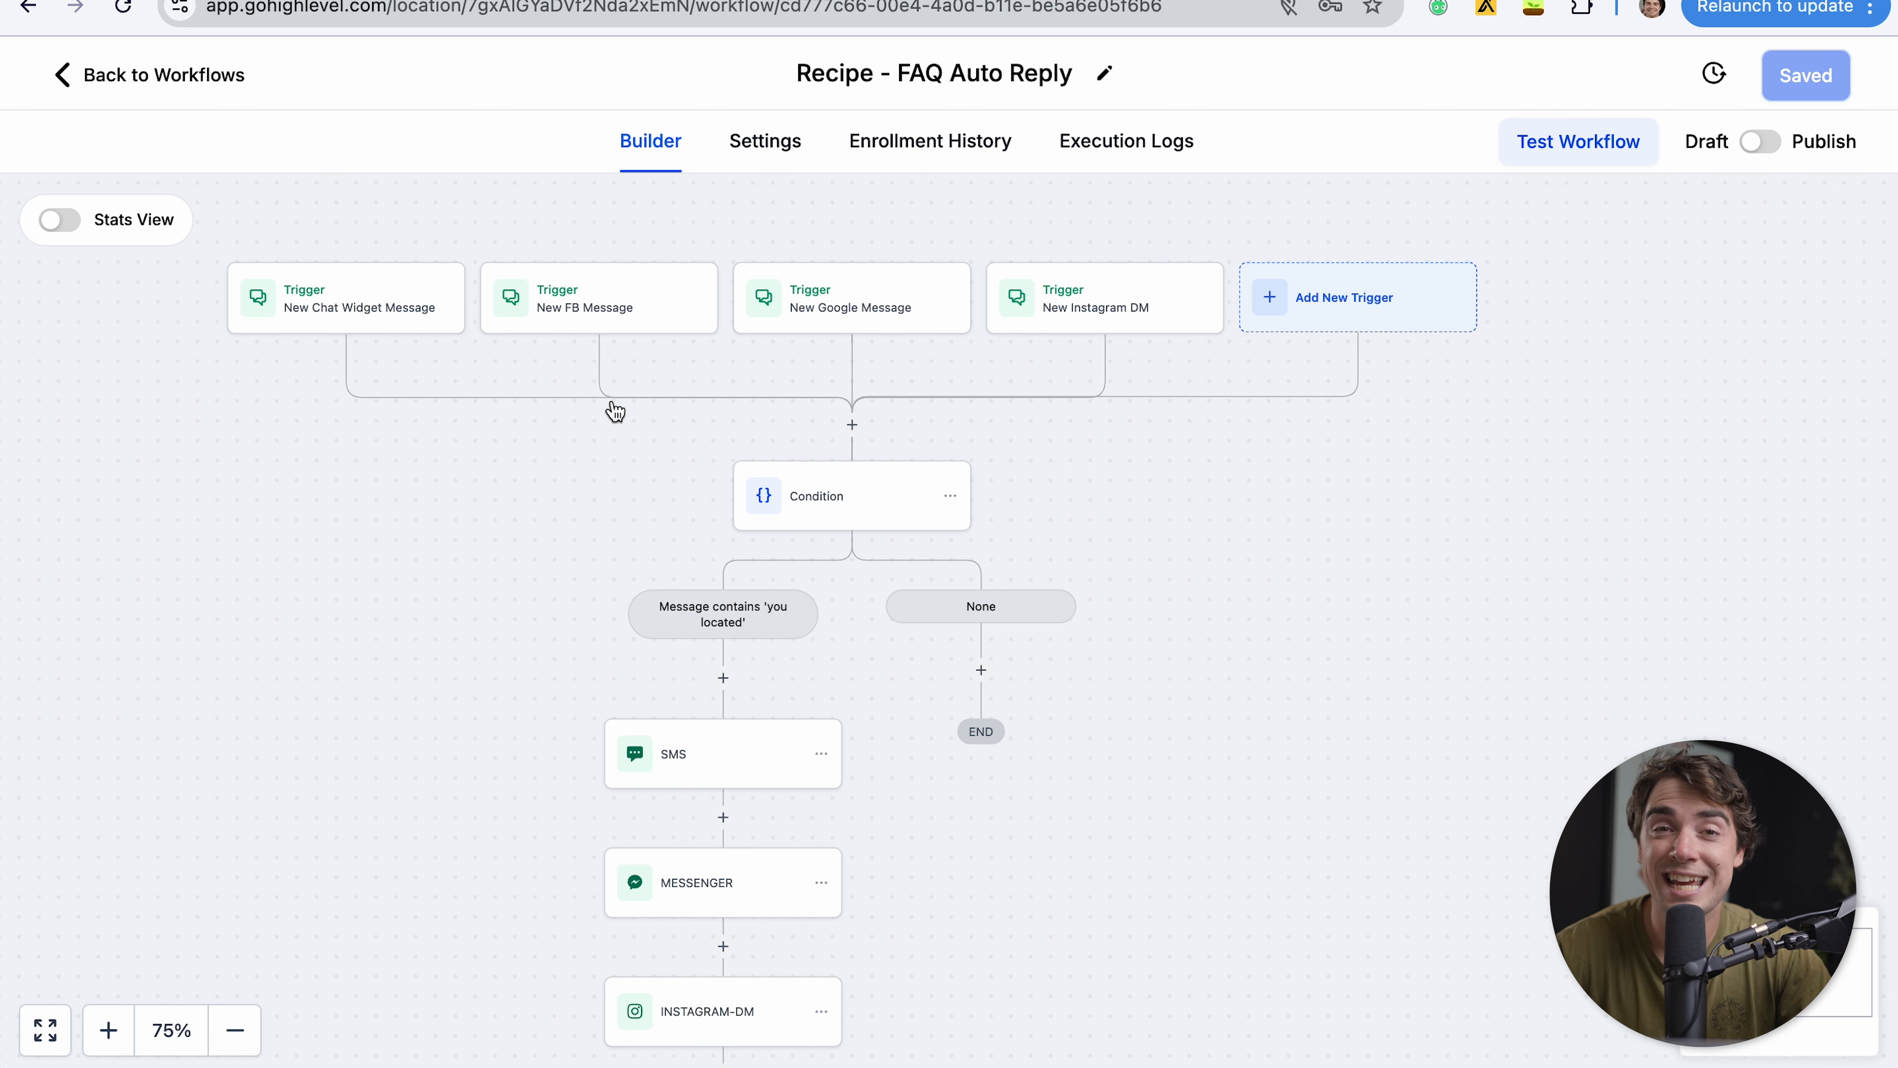
scroll(720, 491, up, 2)
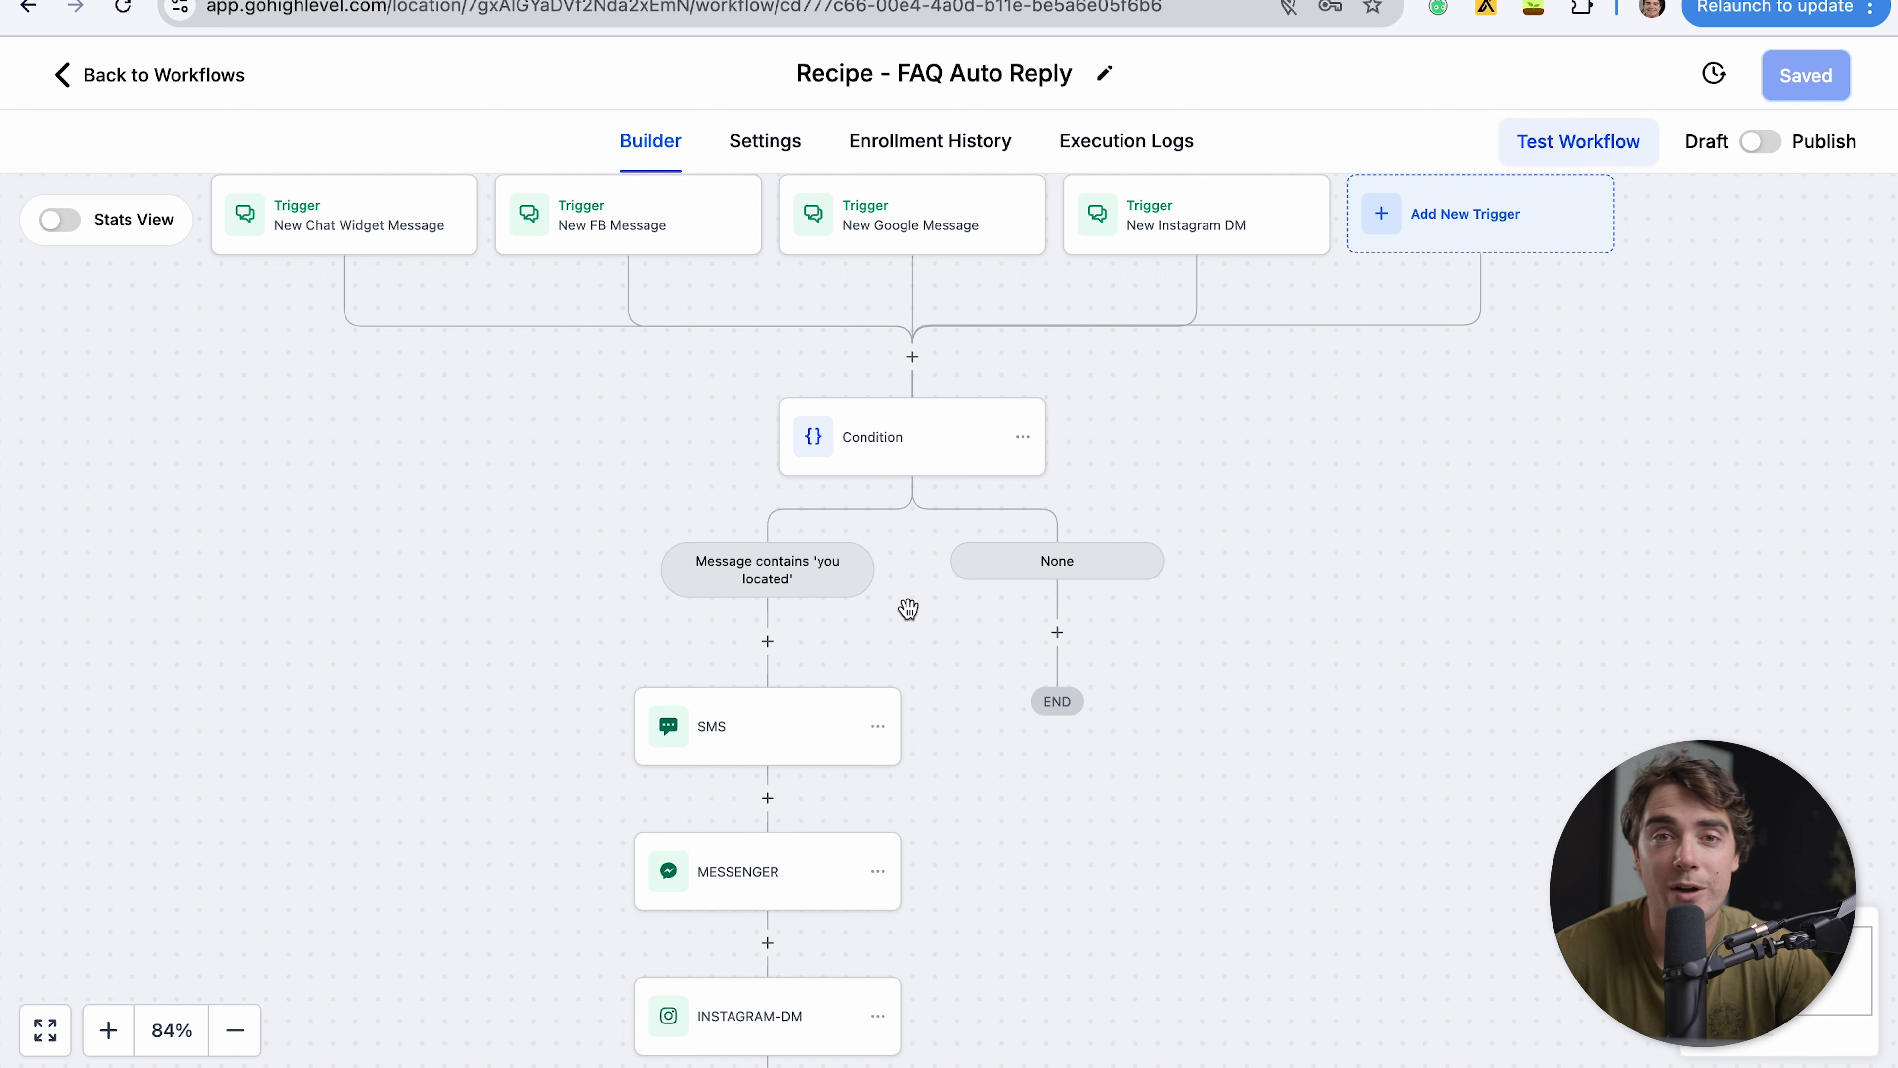
scroll(908, 608, down, 1)
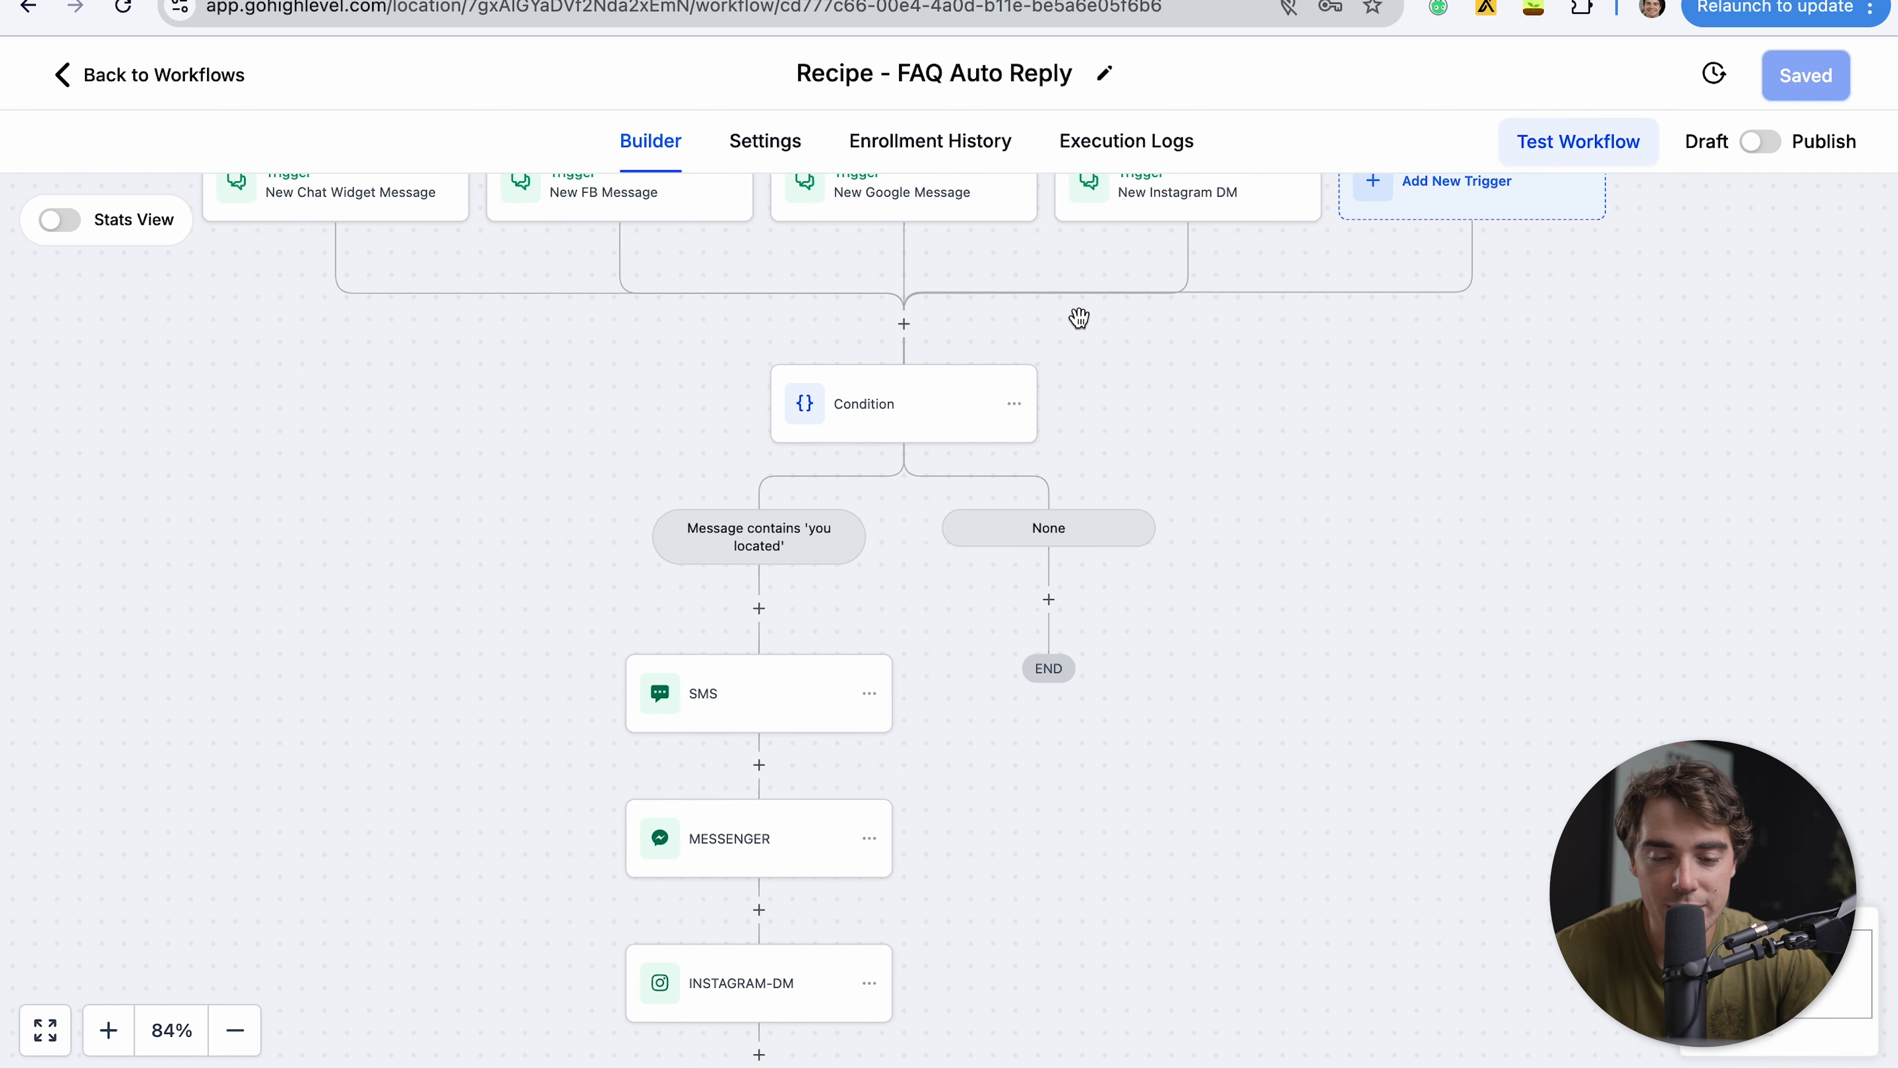
click(895, 413)
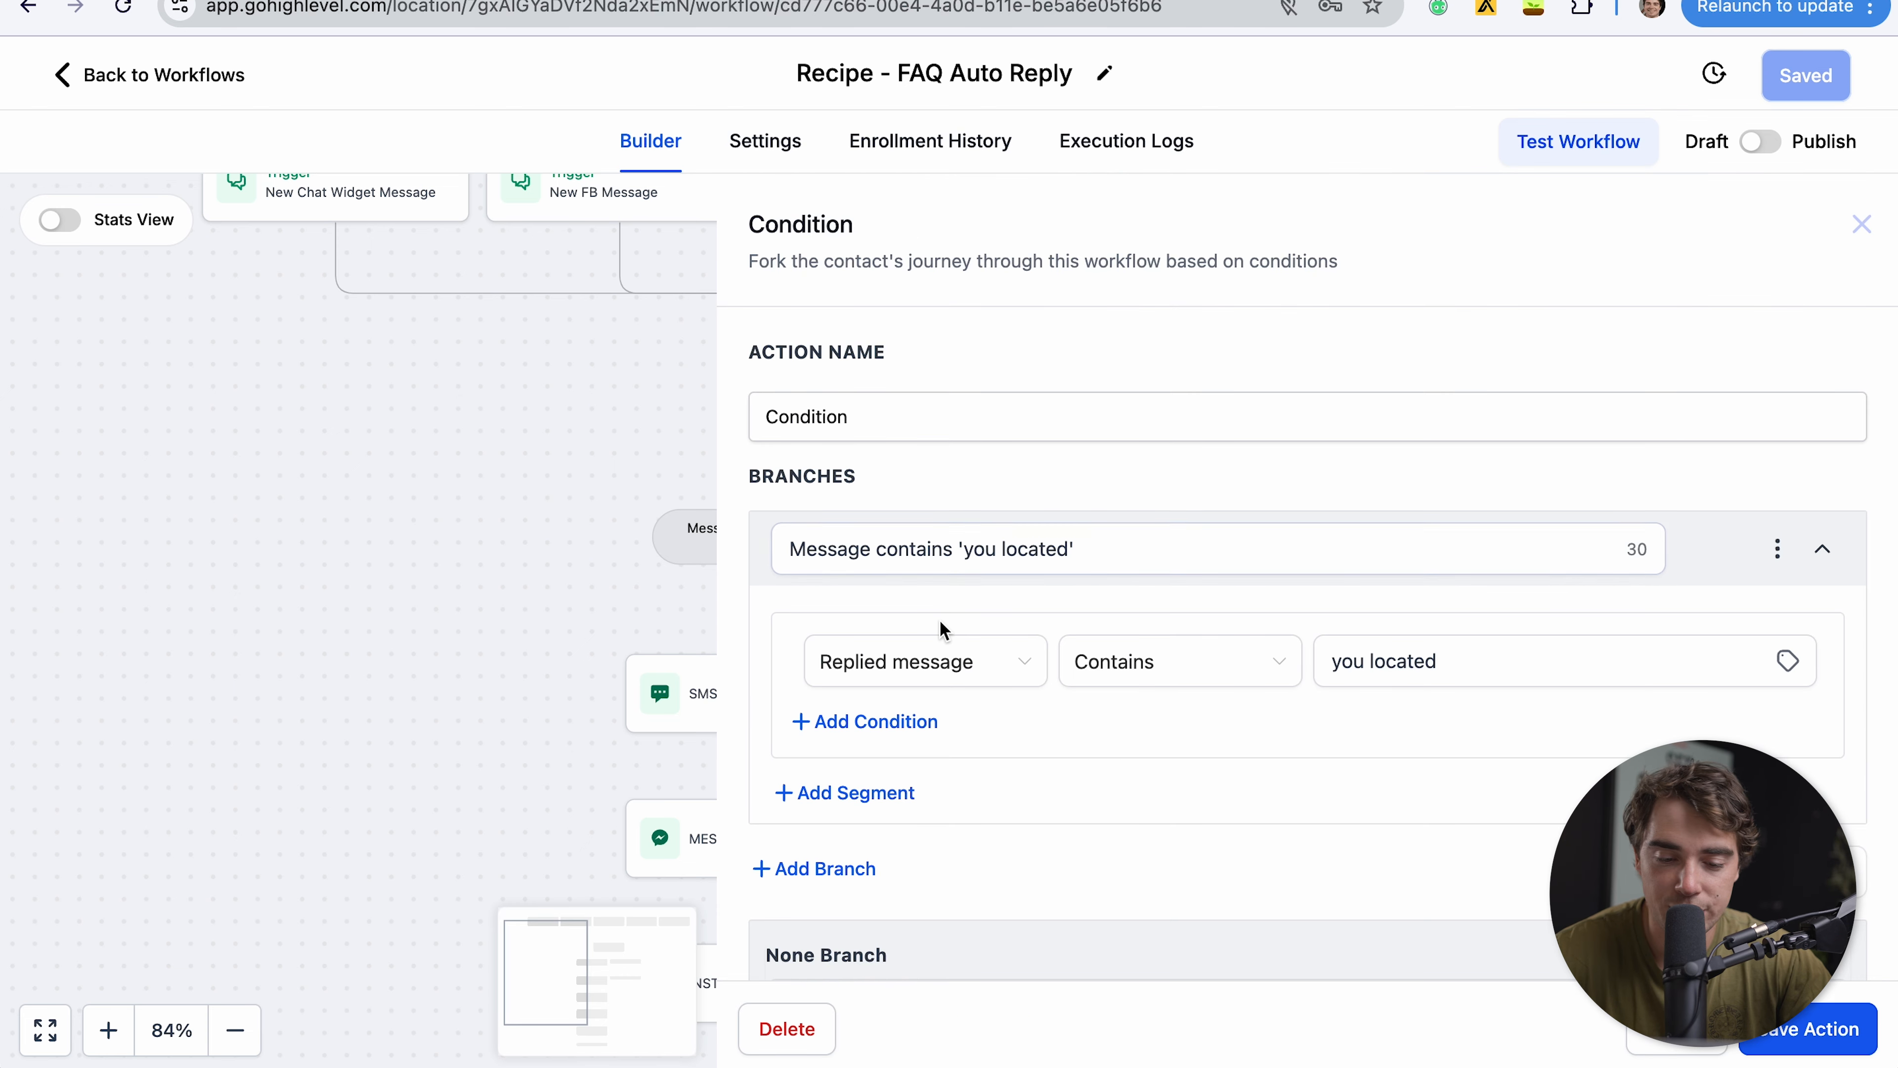
scroll(939, 622, down, 1)
click(803, 462)
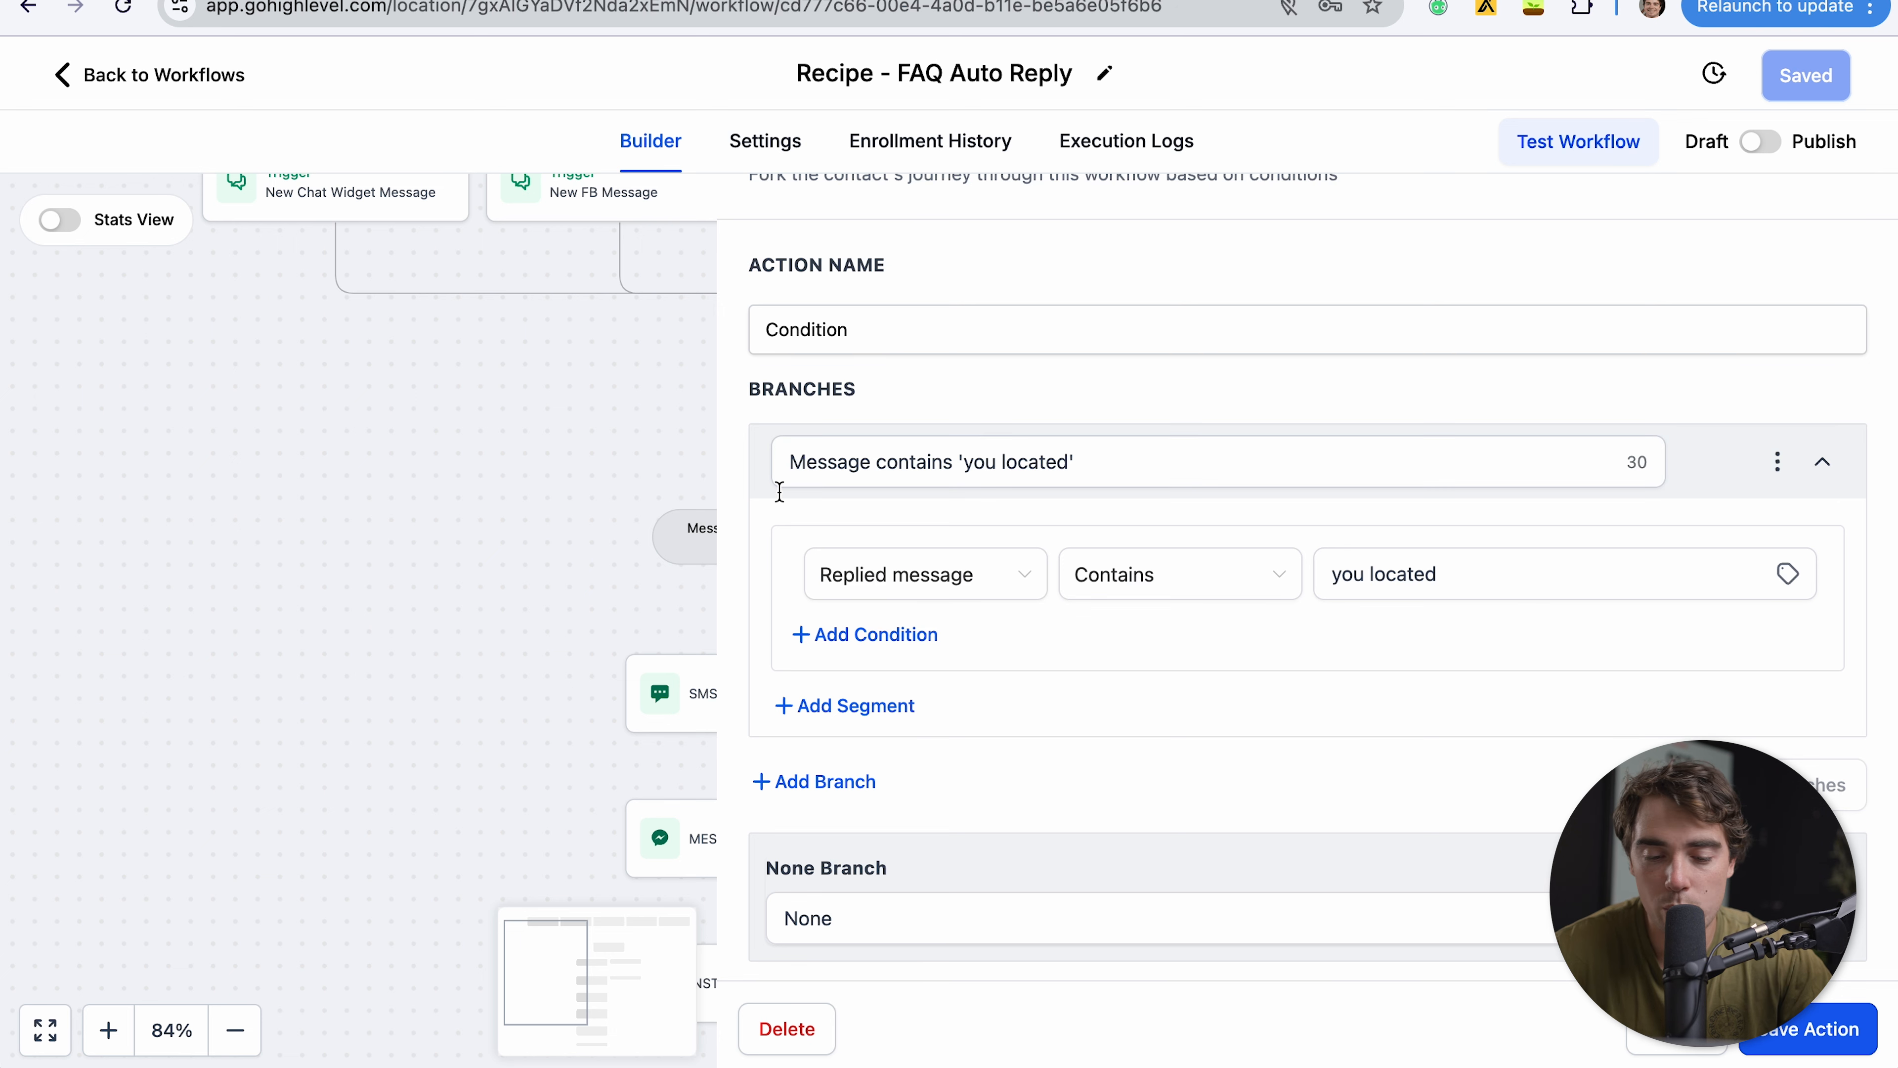
scroll(859, 497, down, 1)
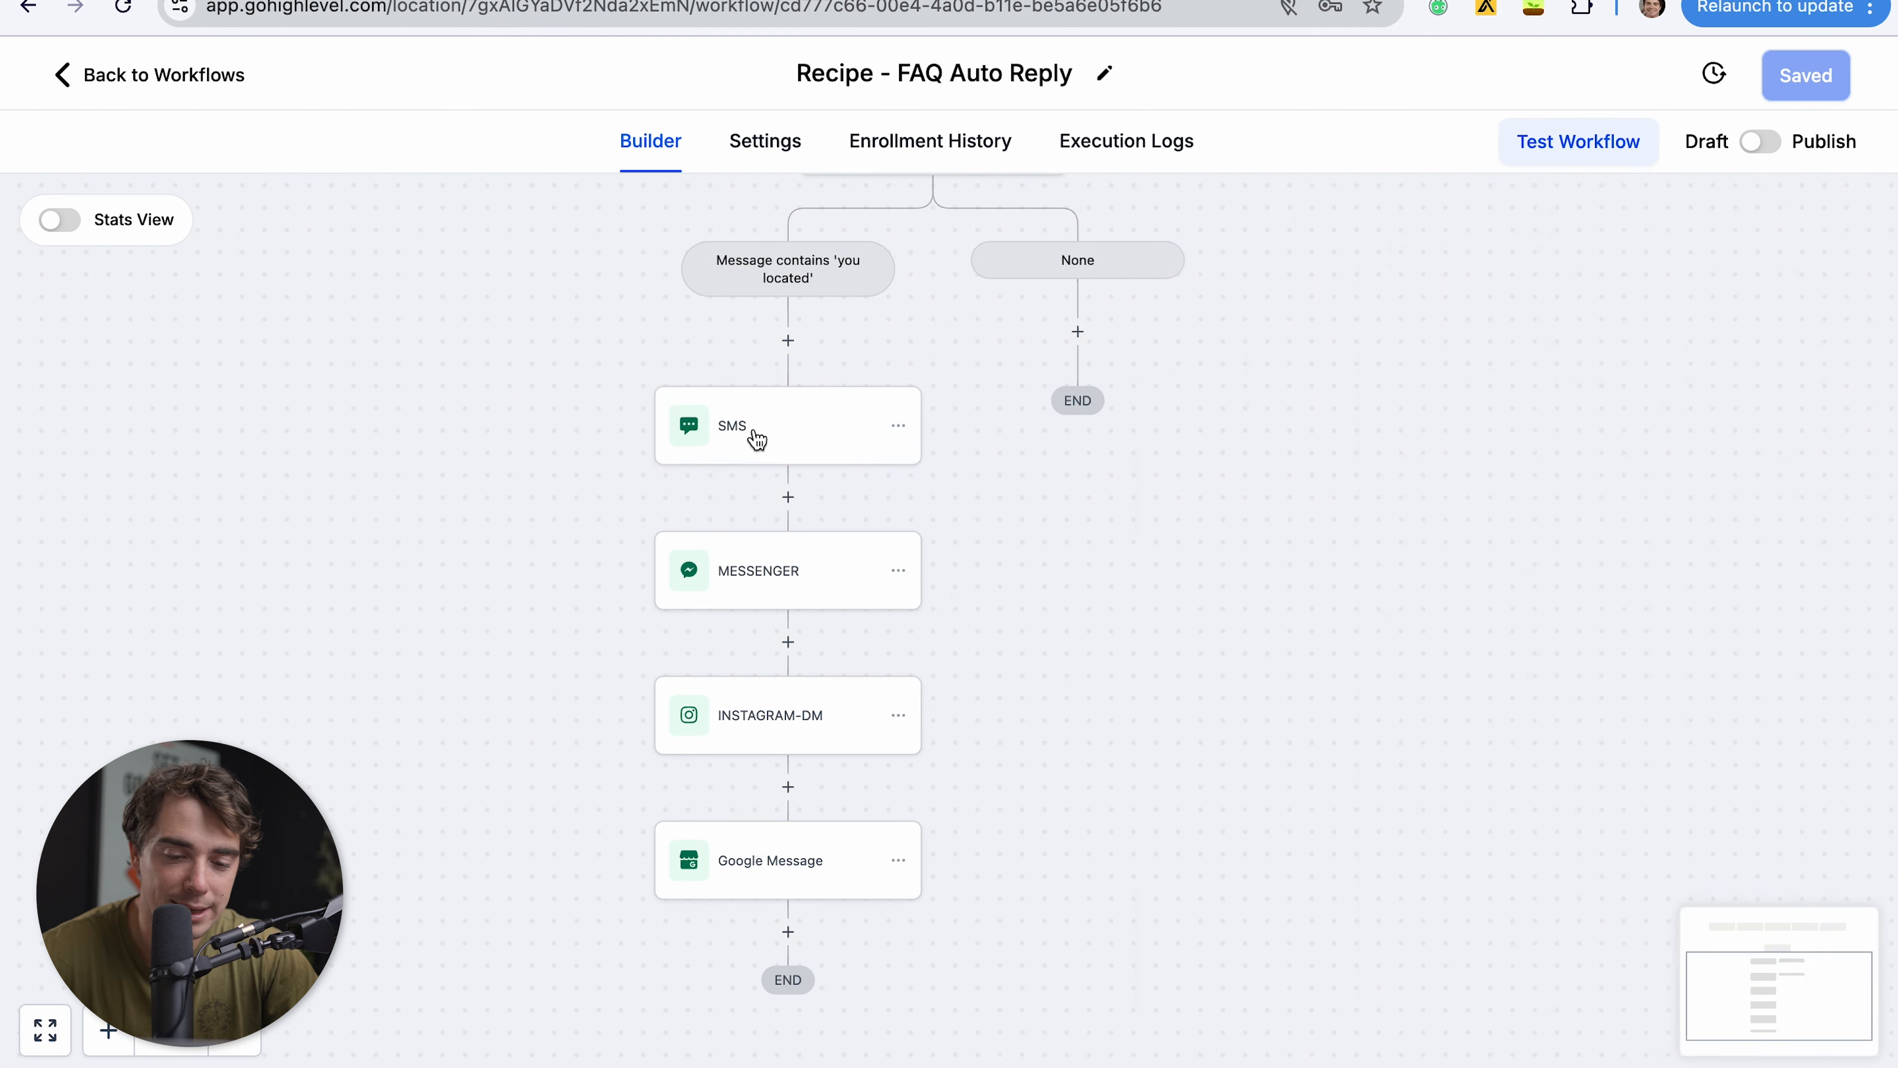
- Open the SMS action under the 'you located' branch and examine its message and delivery statistics
click(754, 437)
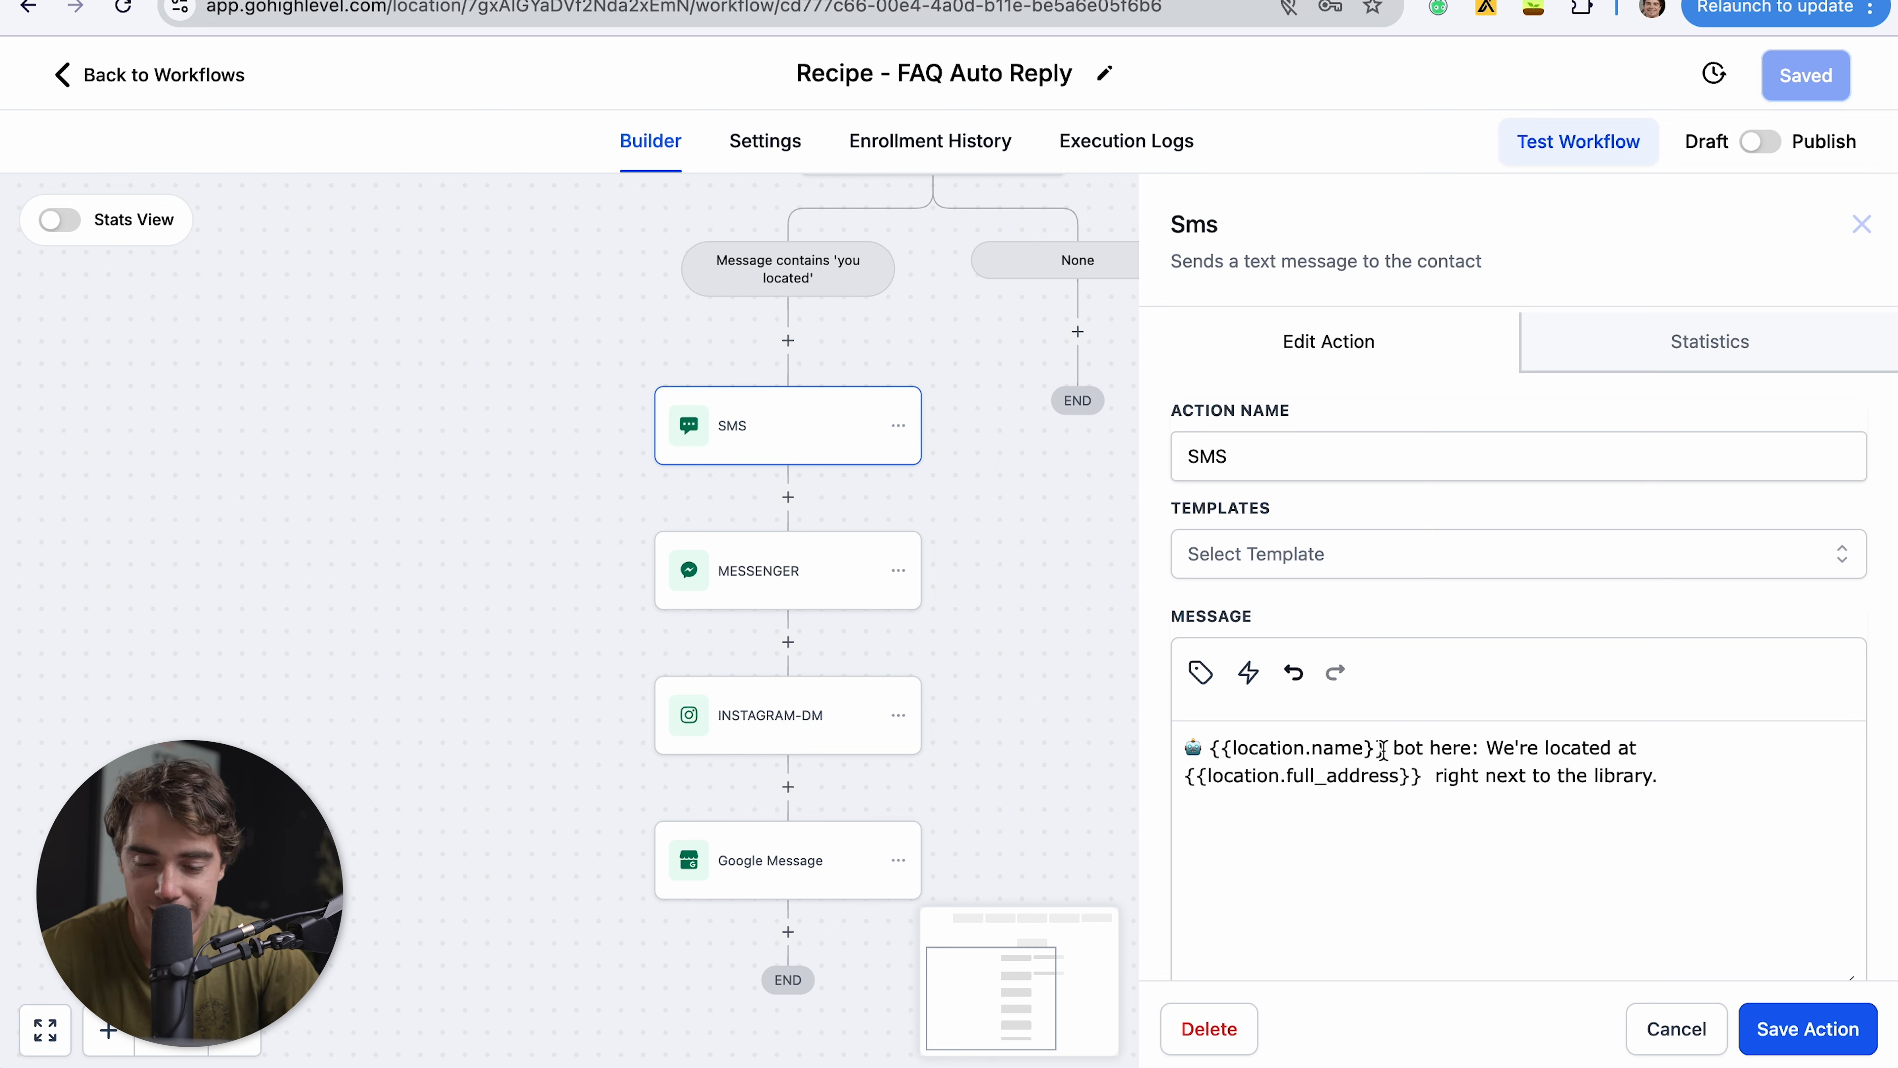
click(1263, 806)
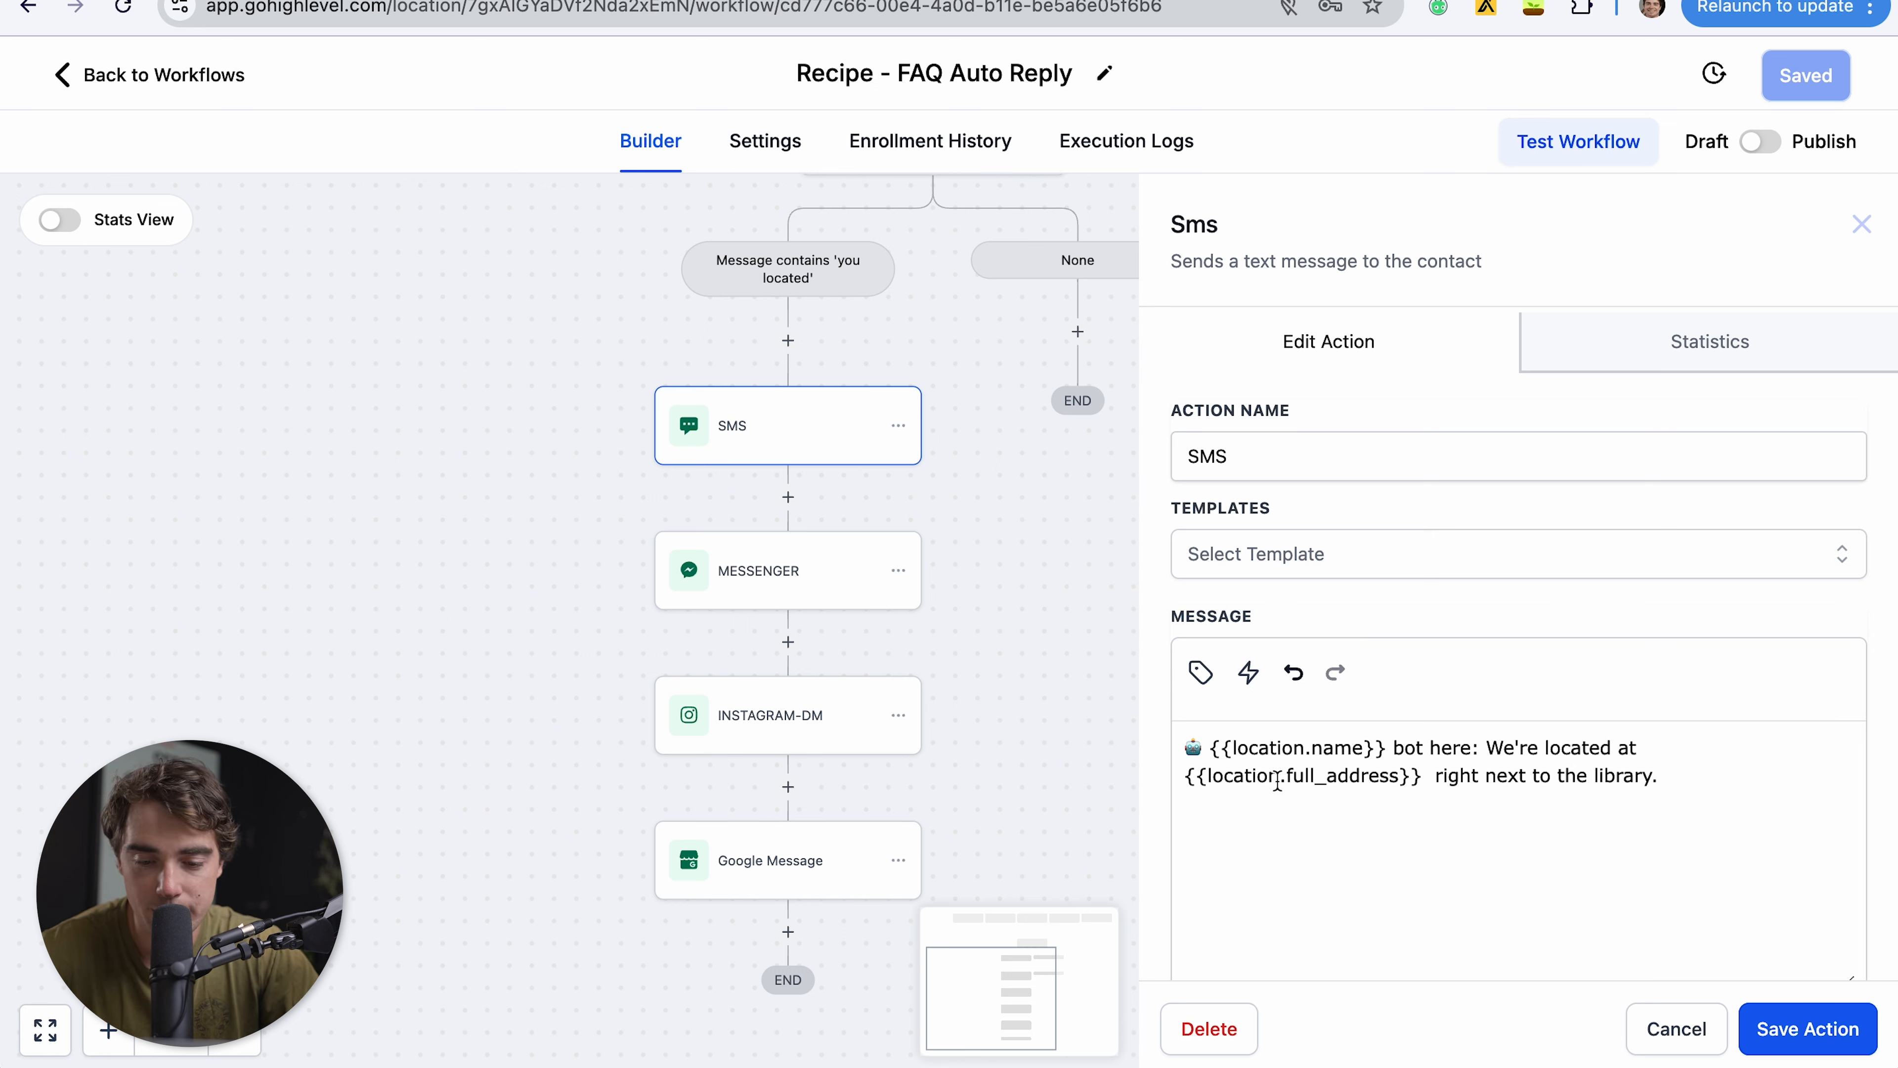
scroll(1278, 781, down, 6)
scroll(1231, 632, up, 6)
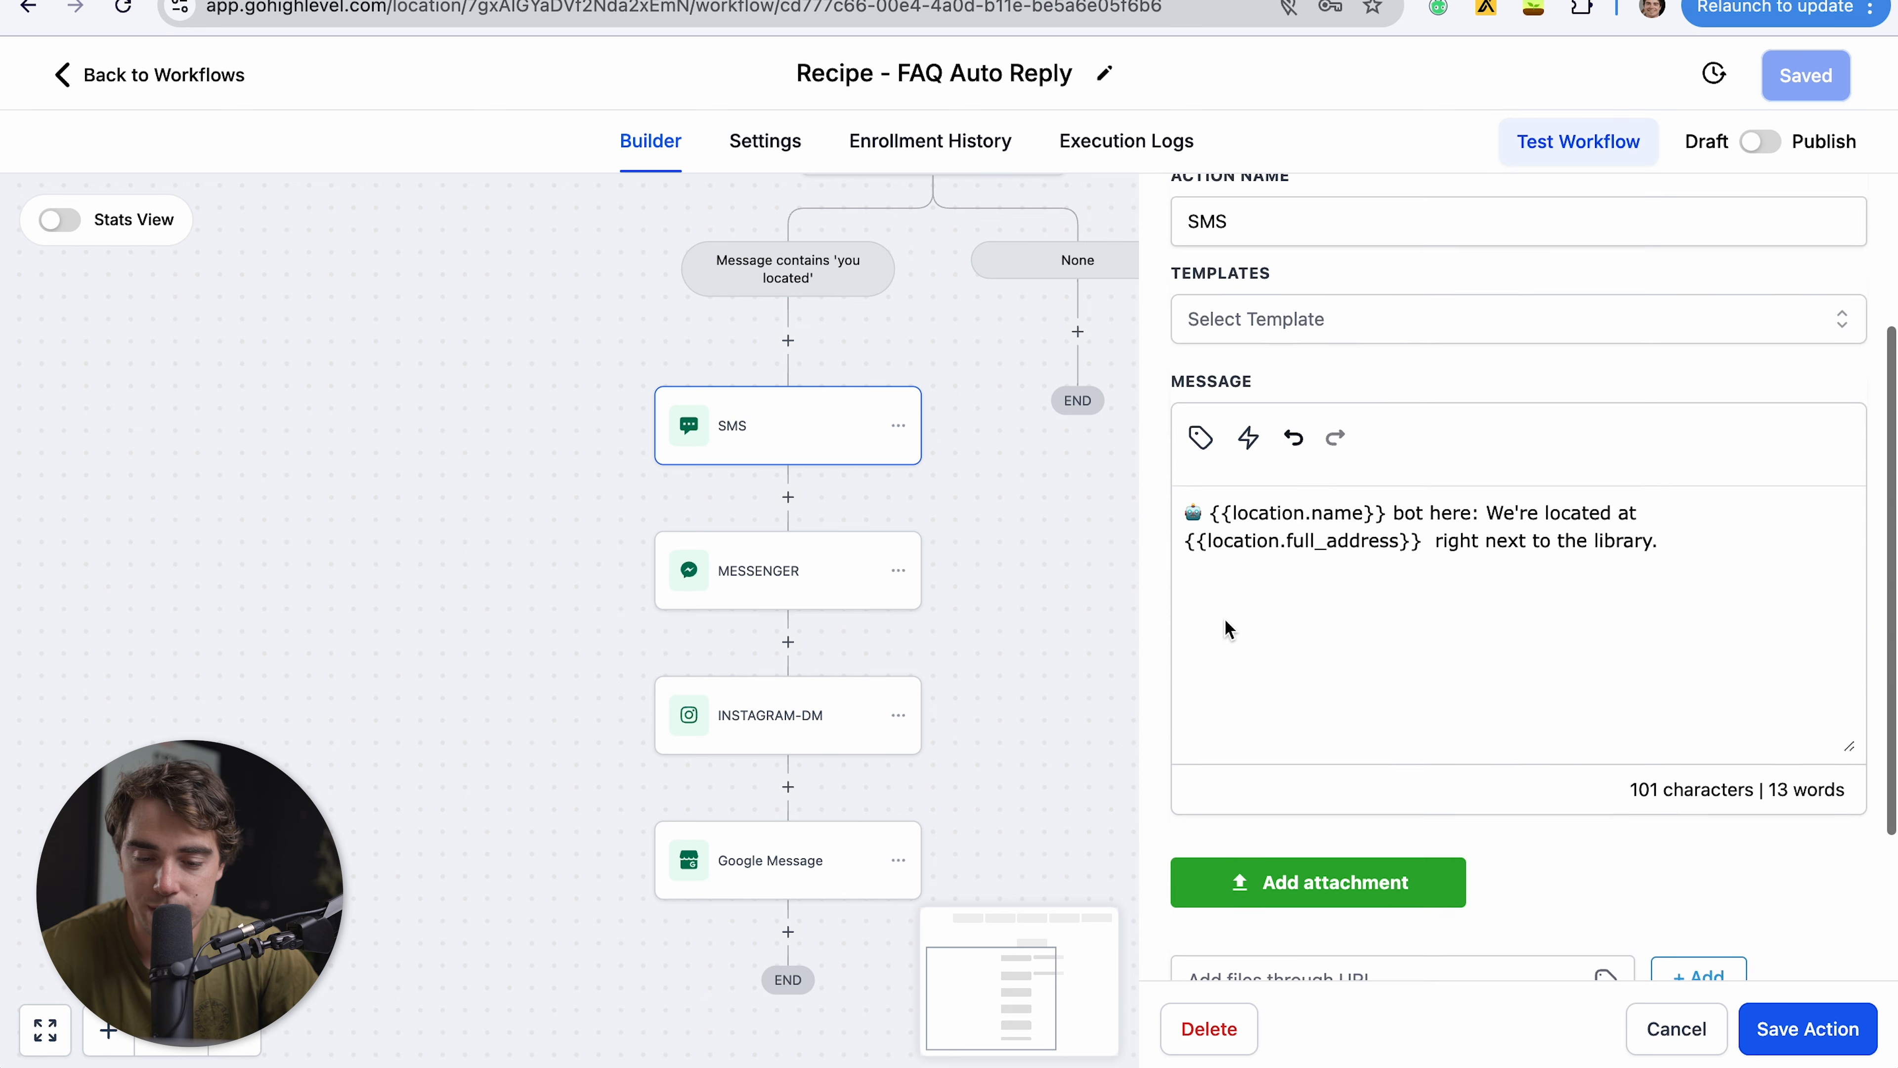
scroll(1352, 513, up, 1)
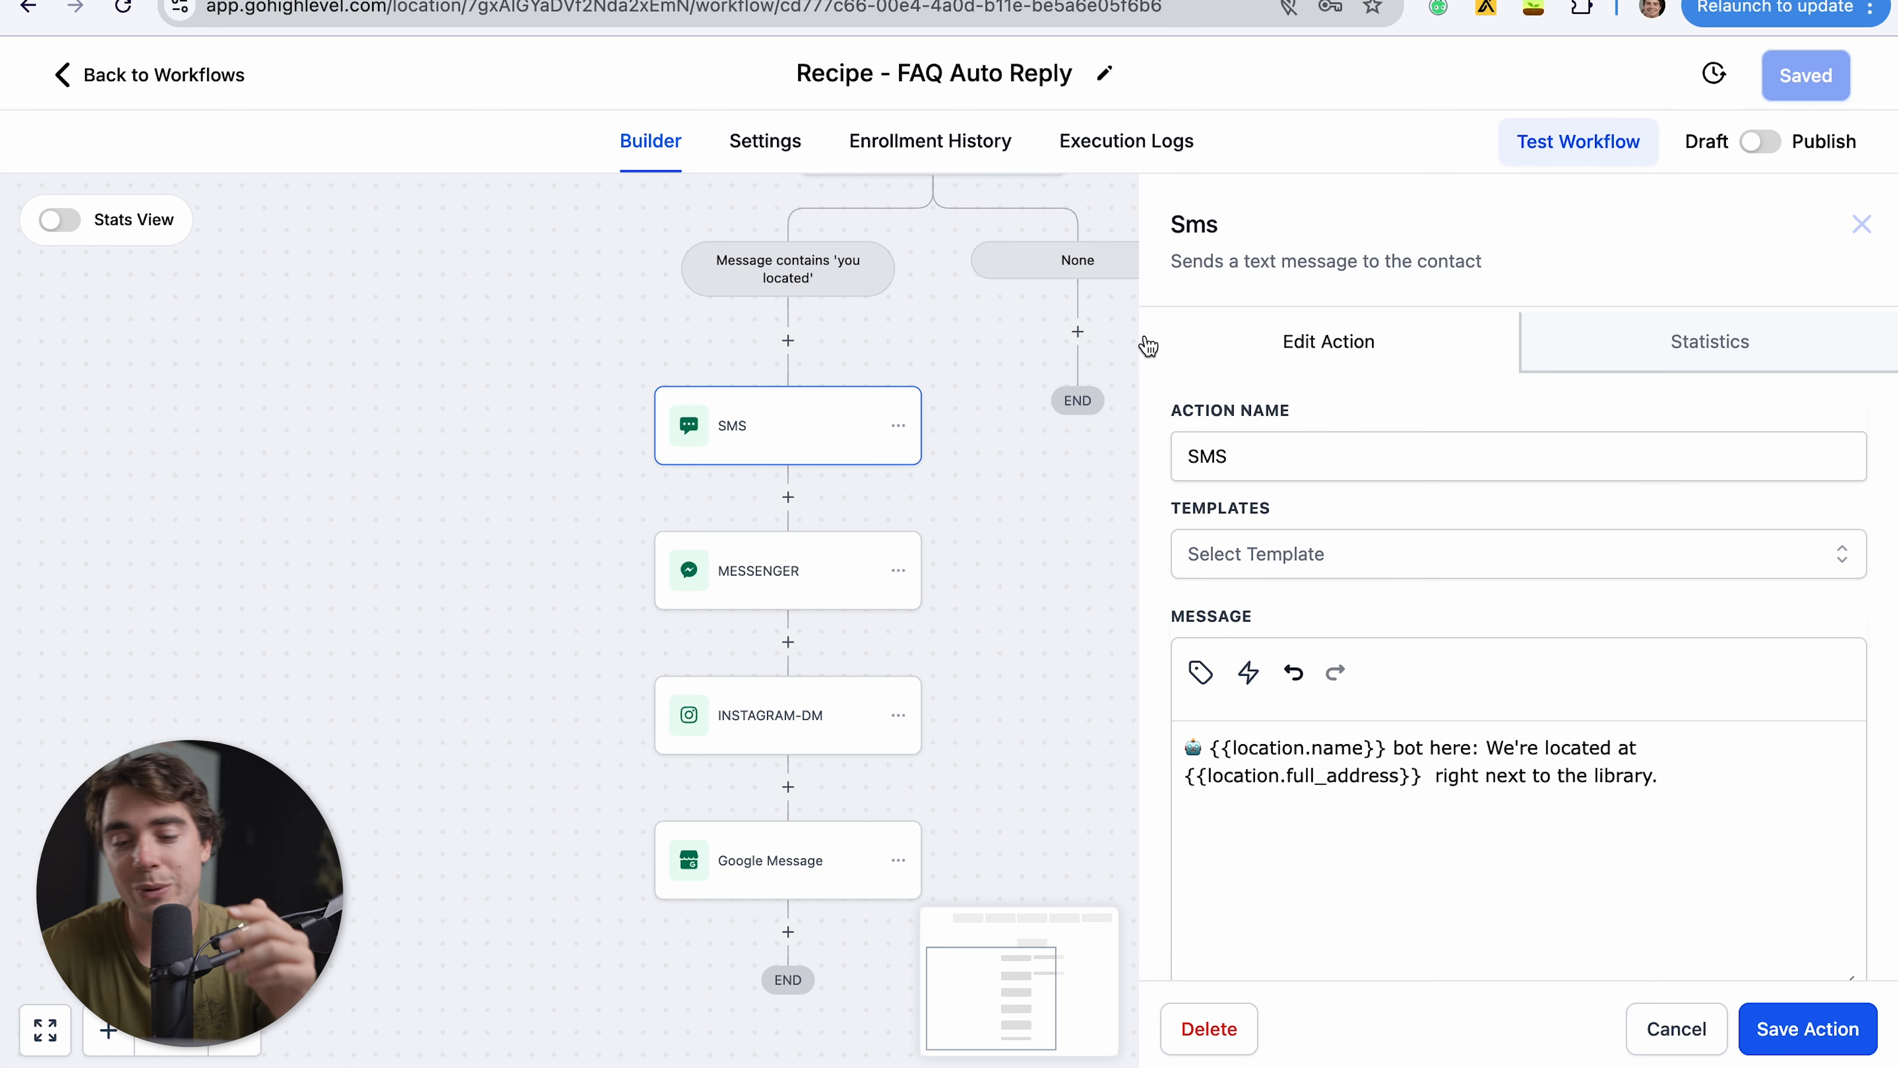
click(1672, 344)
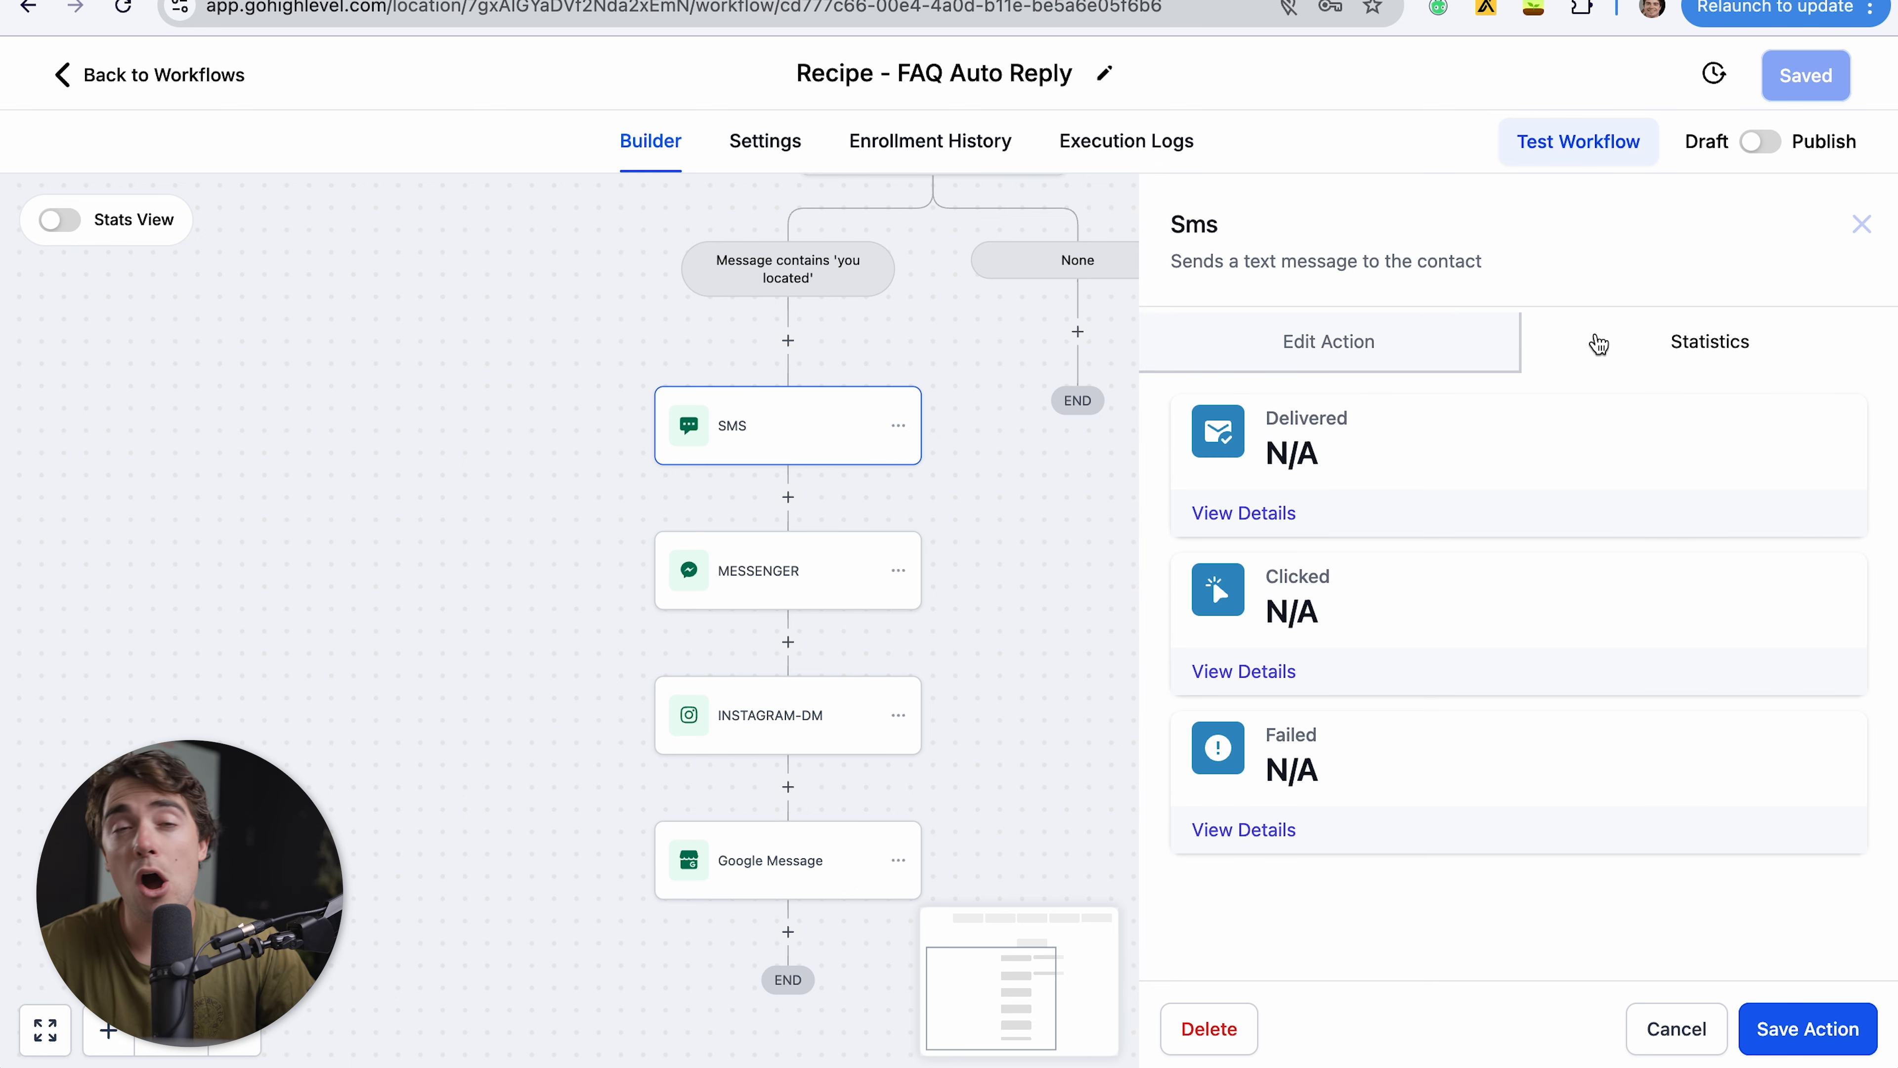
scroll(1024, 544, up, 2)
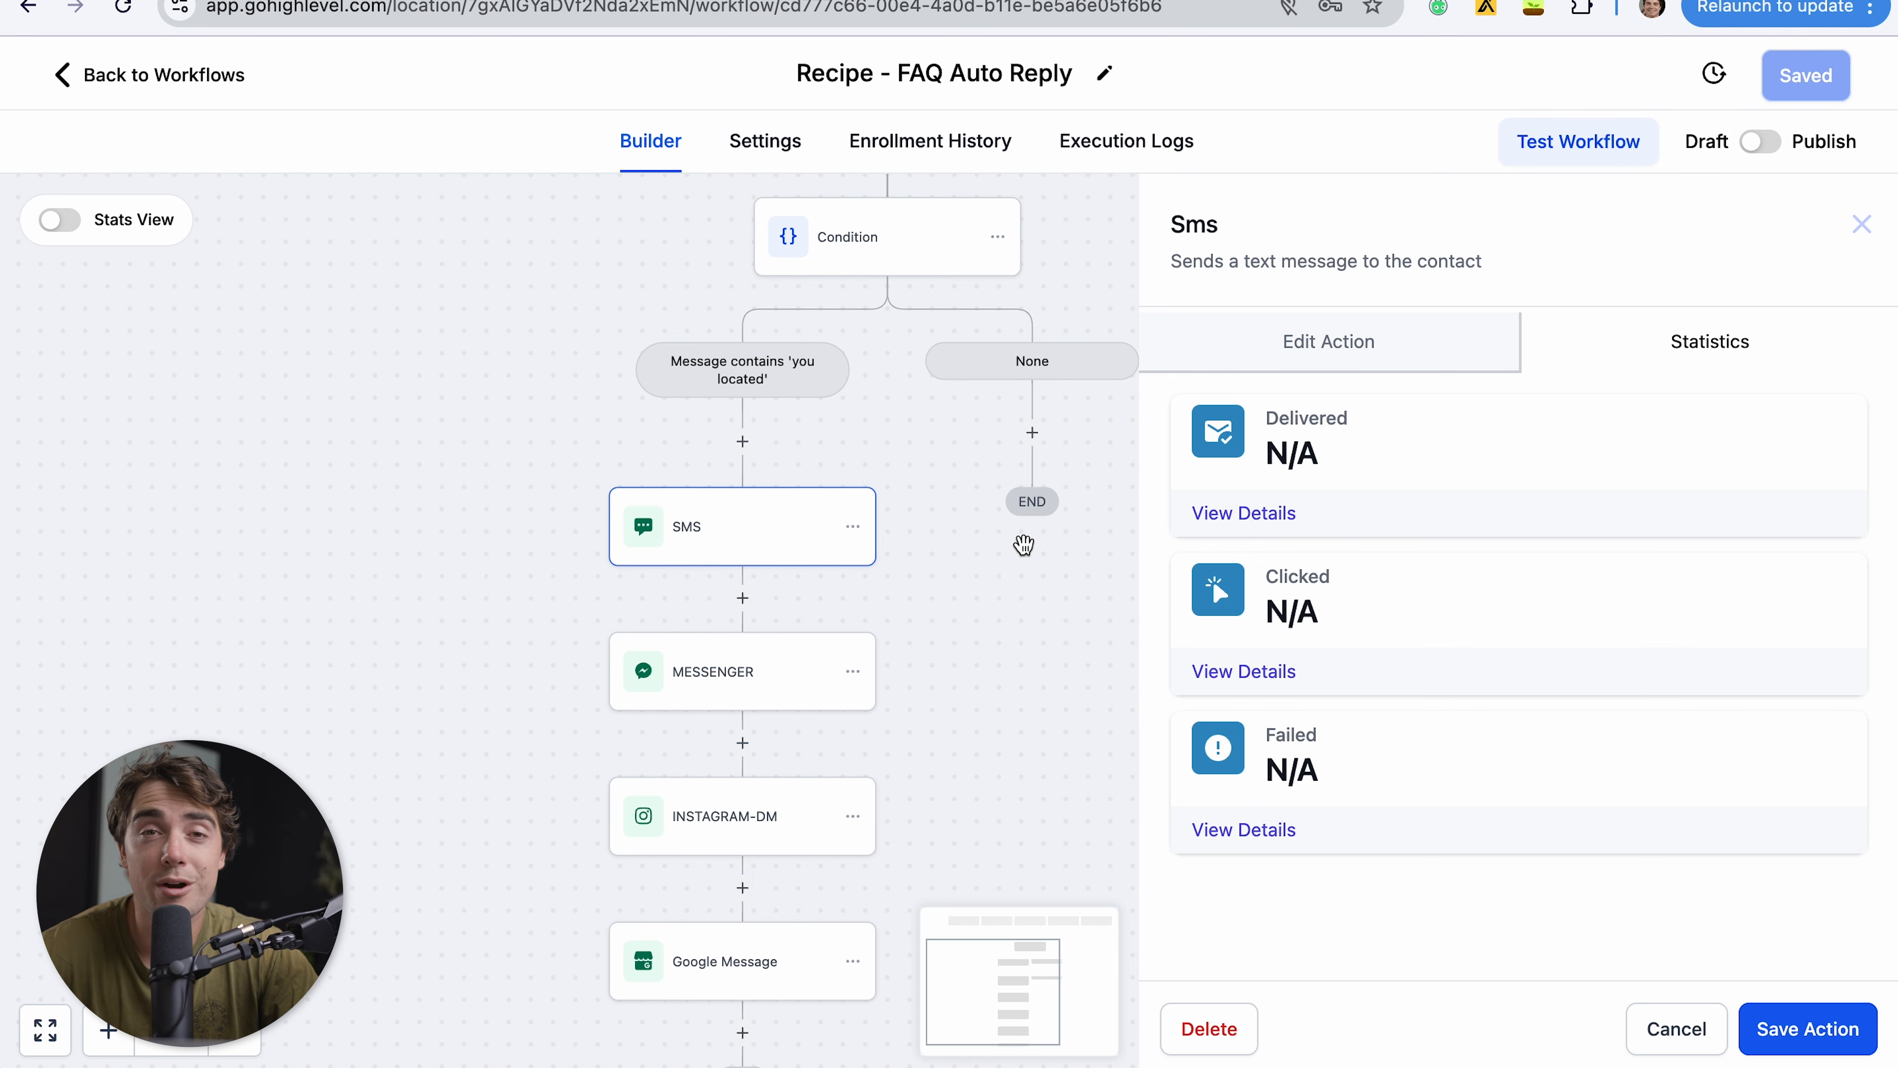
- Check the FAQ workflow's enrollment history and execution logs
click(930, 140)
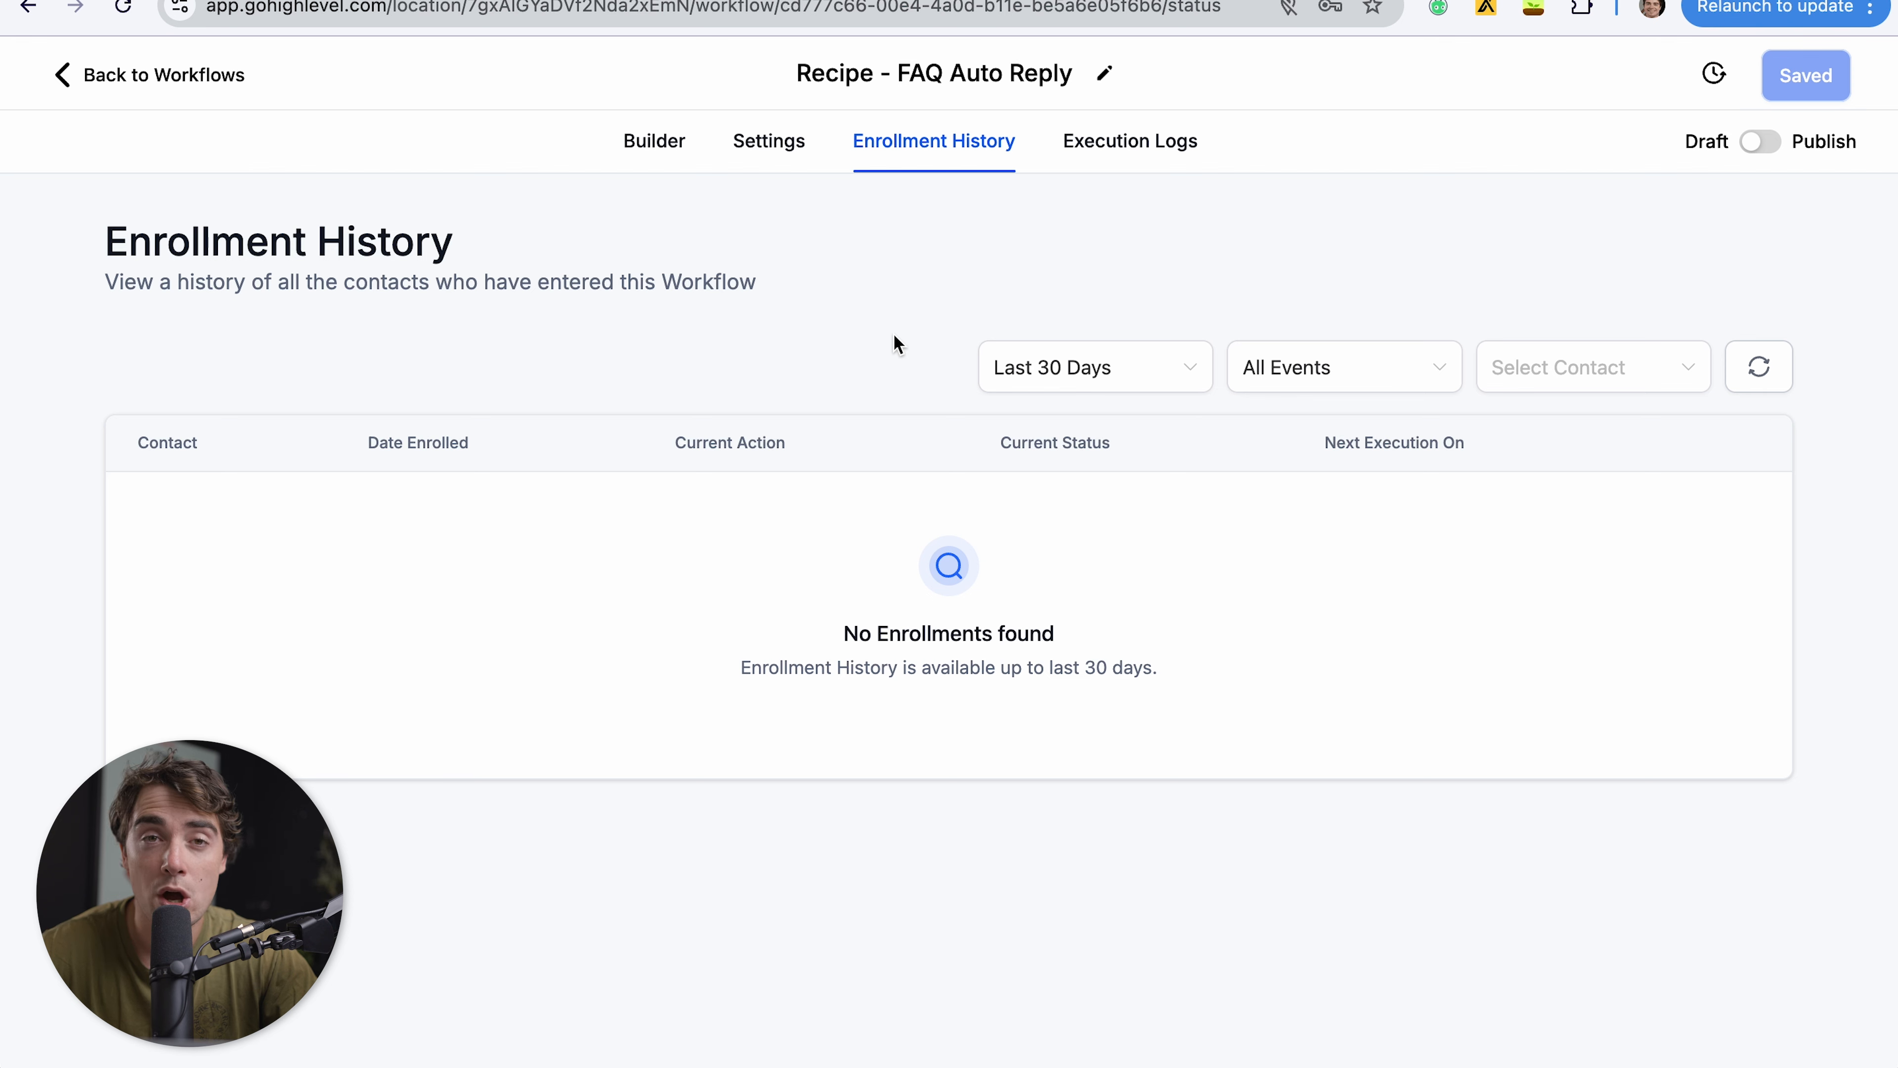
click(1129, 142)
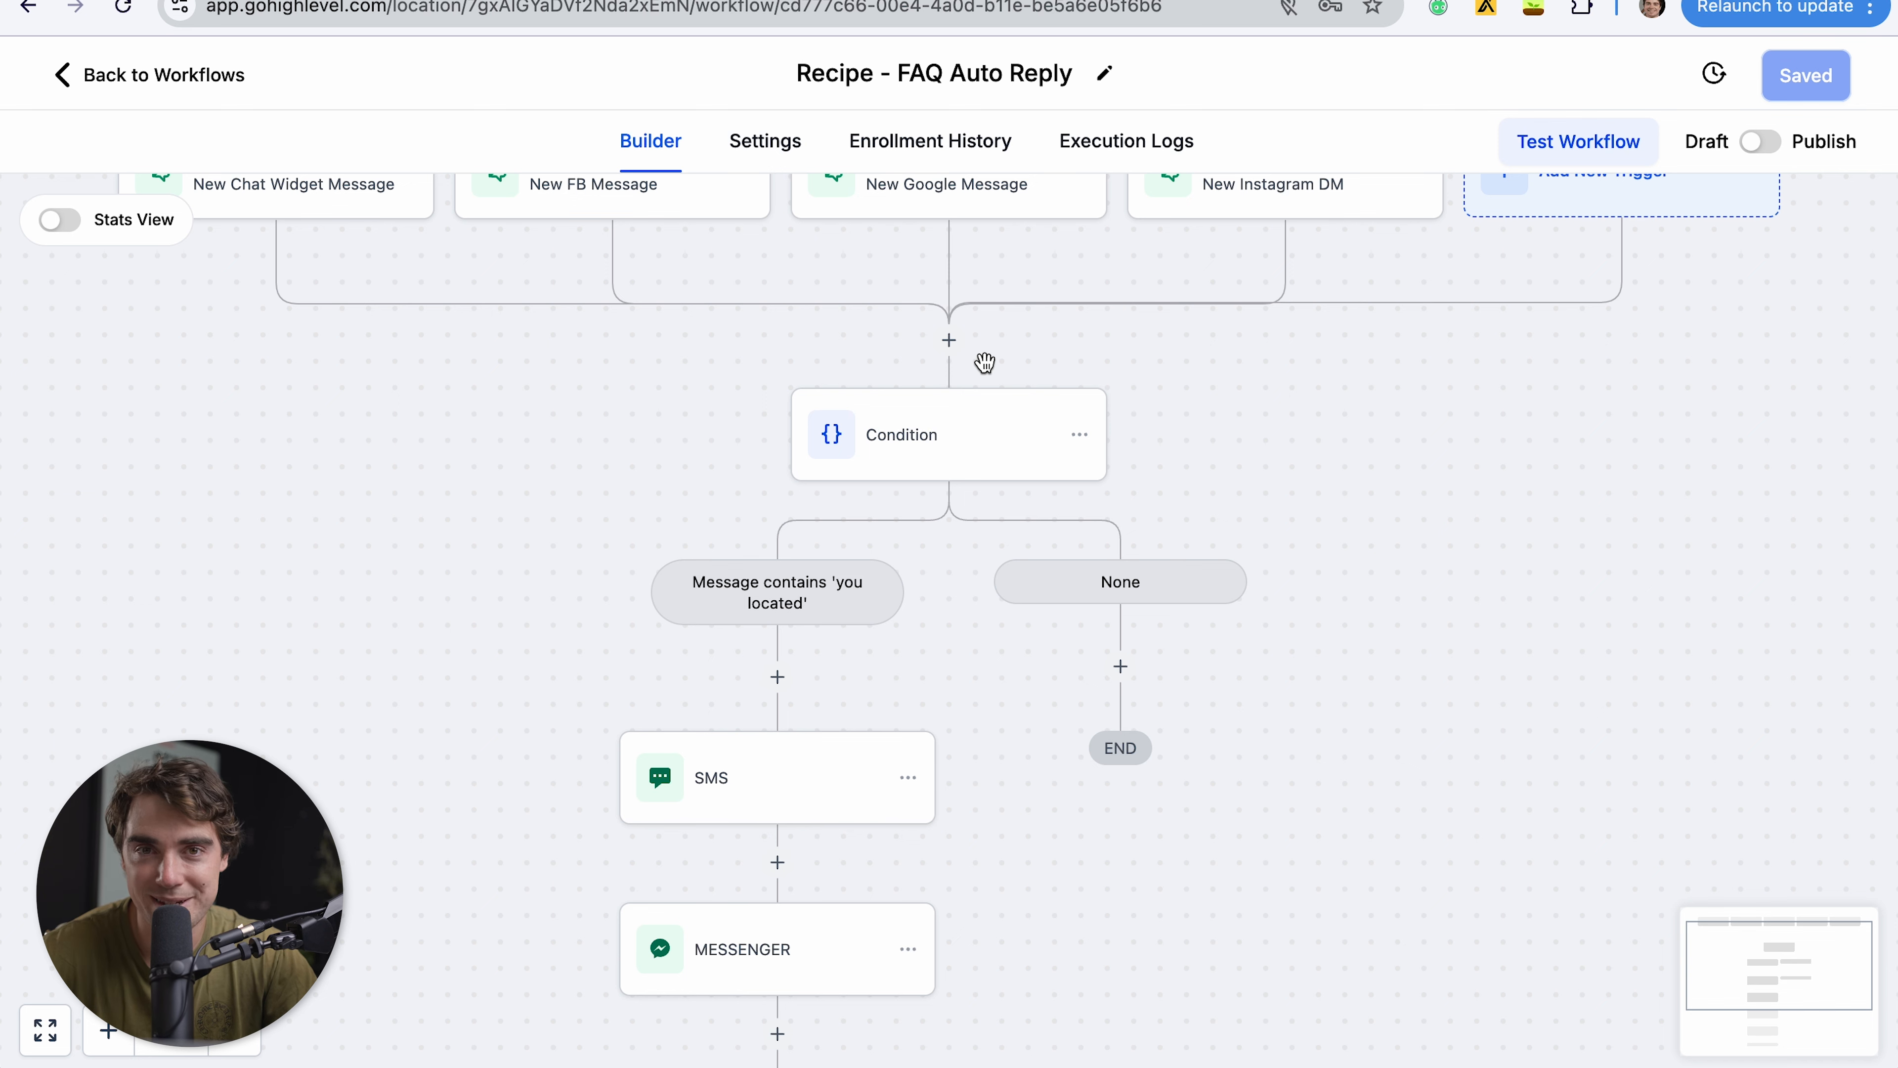
- Return to the workflow list and create a new workflow from scratch
click(137, 80)
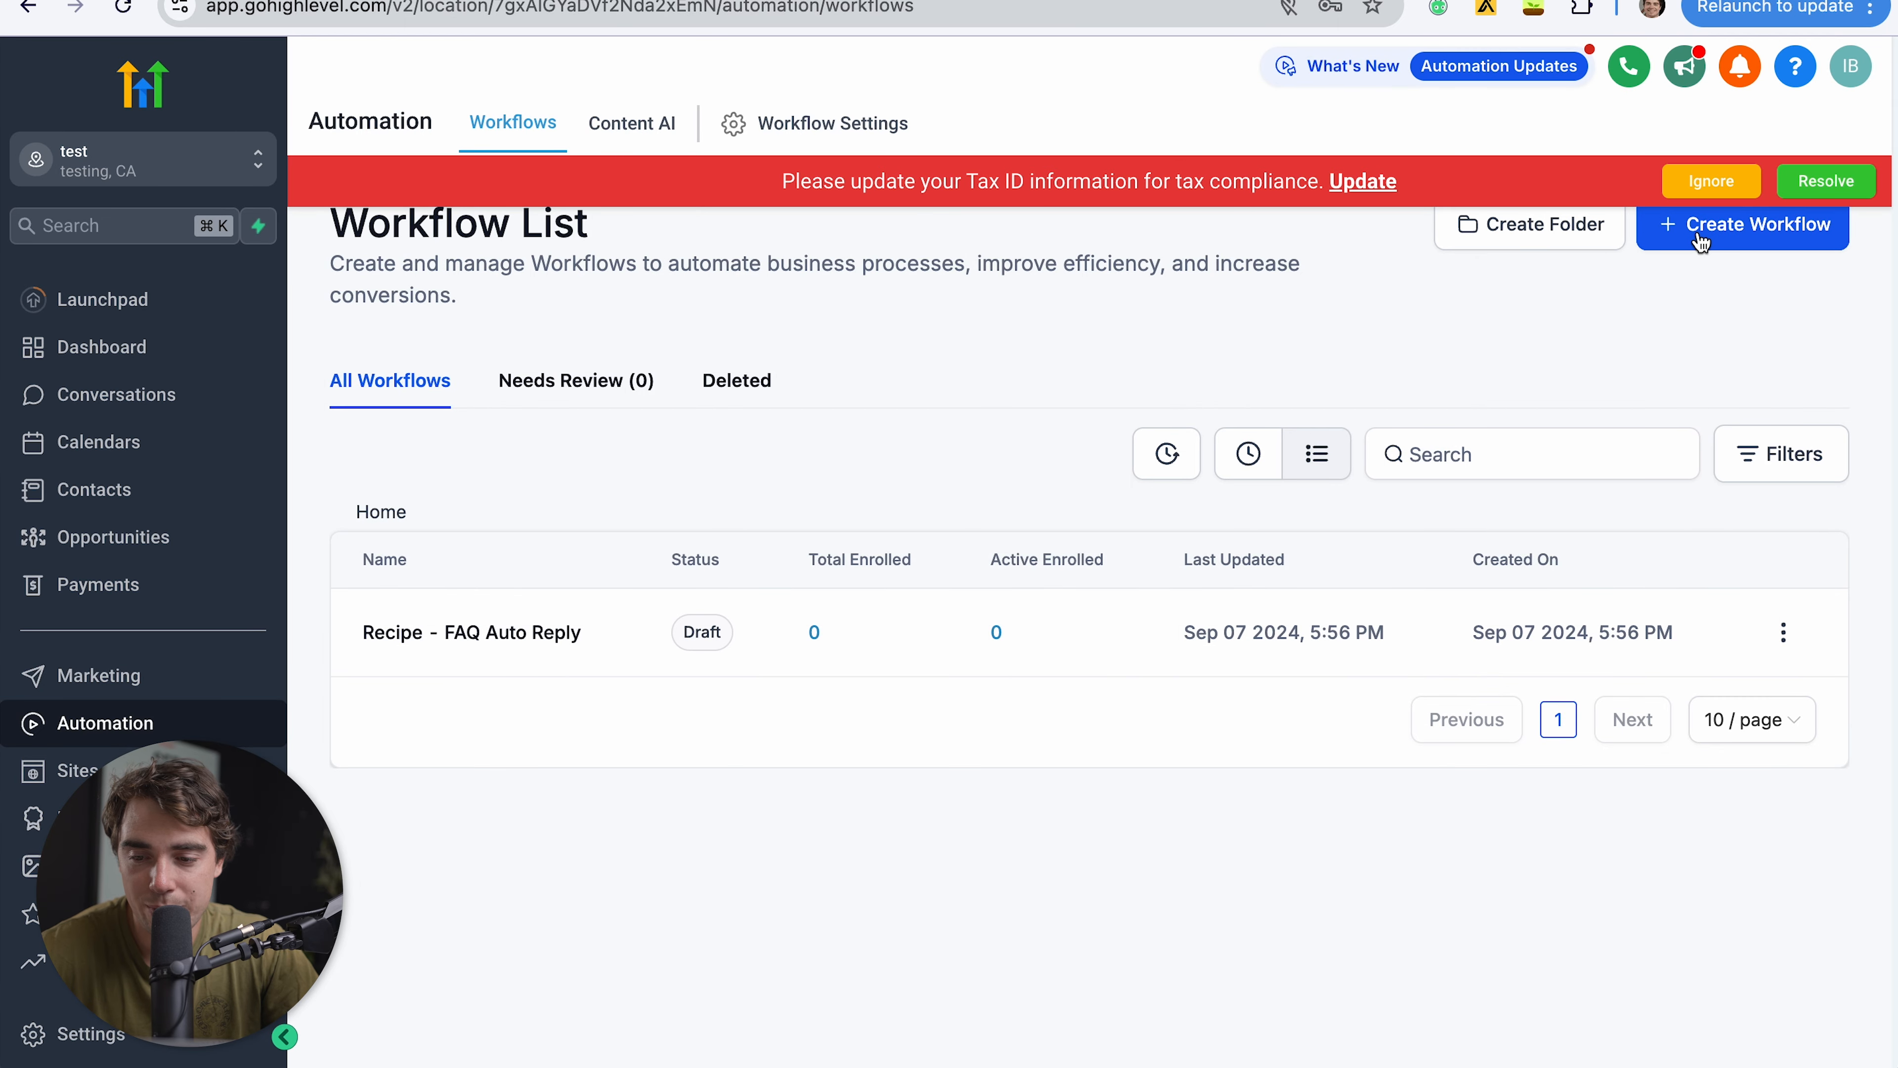
click(1701, 240)
click(1676, 329)
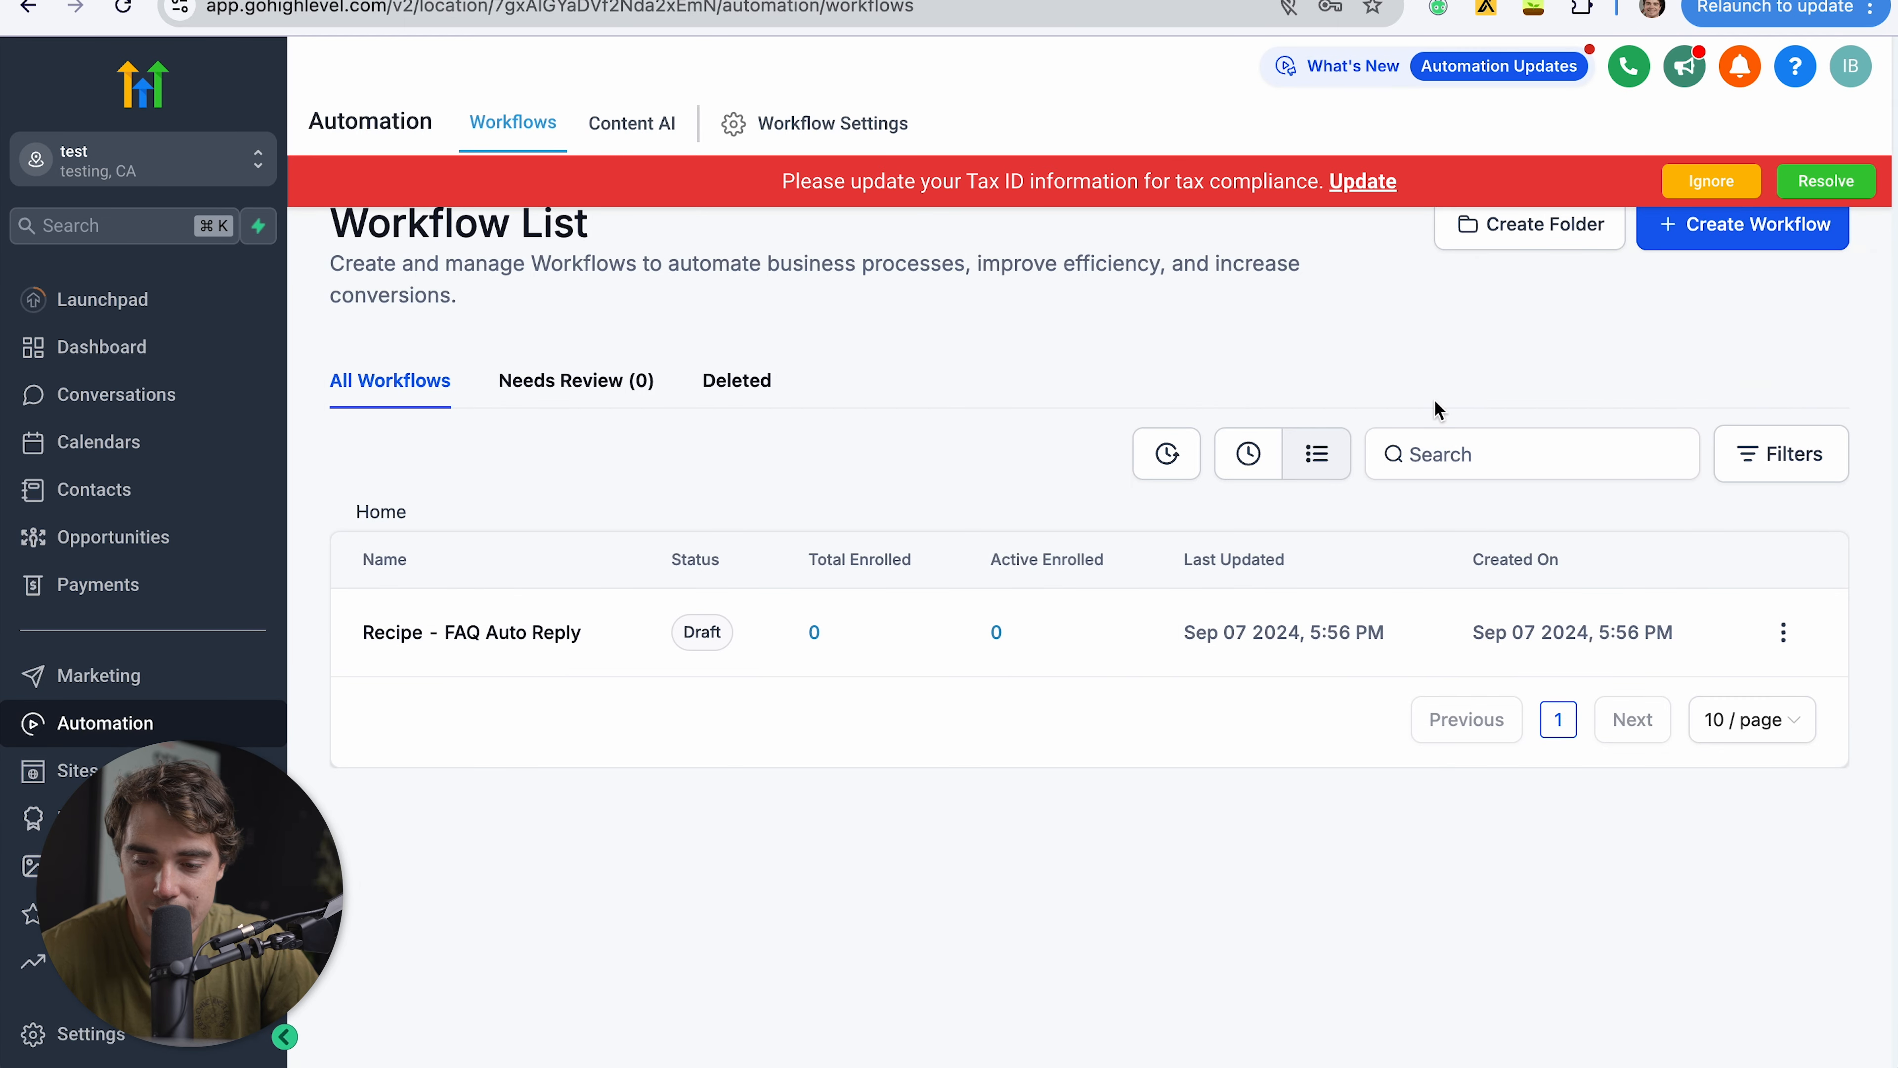
- Rename the new workflow as "testing"
click(882, 73)
key(ctrl+a)
key(BackSpace)
text(testing)
key(Return)
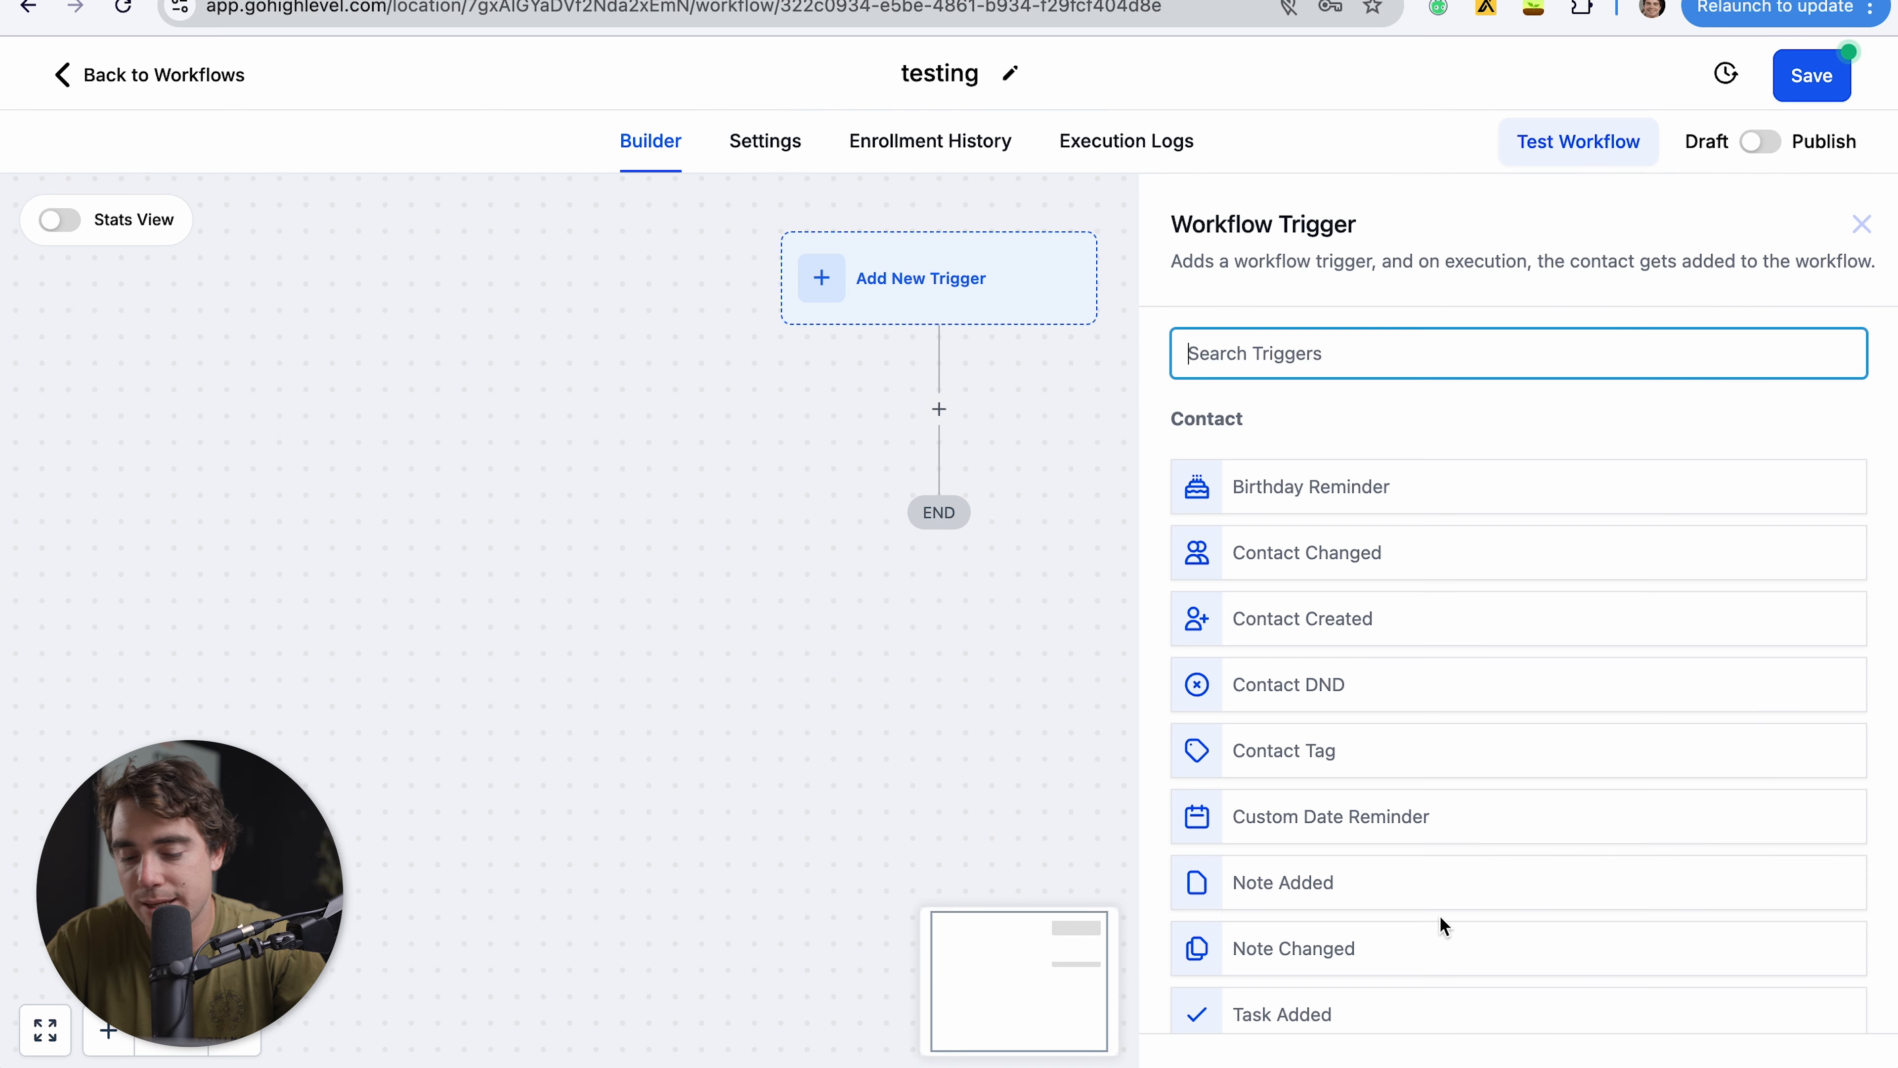
- Browse the available triggers and add a Contact Created trigger to the testing workflow
scroll(1444, 926, down, 15)
scroll(1444, 925, up, 15)
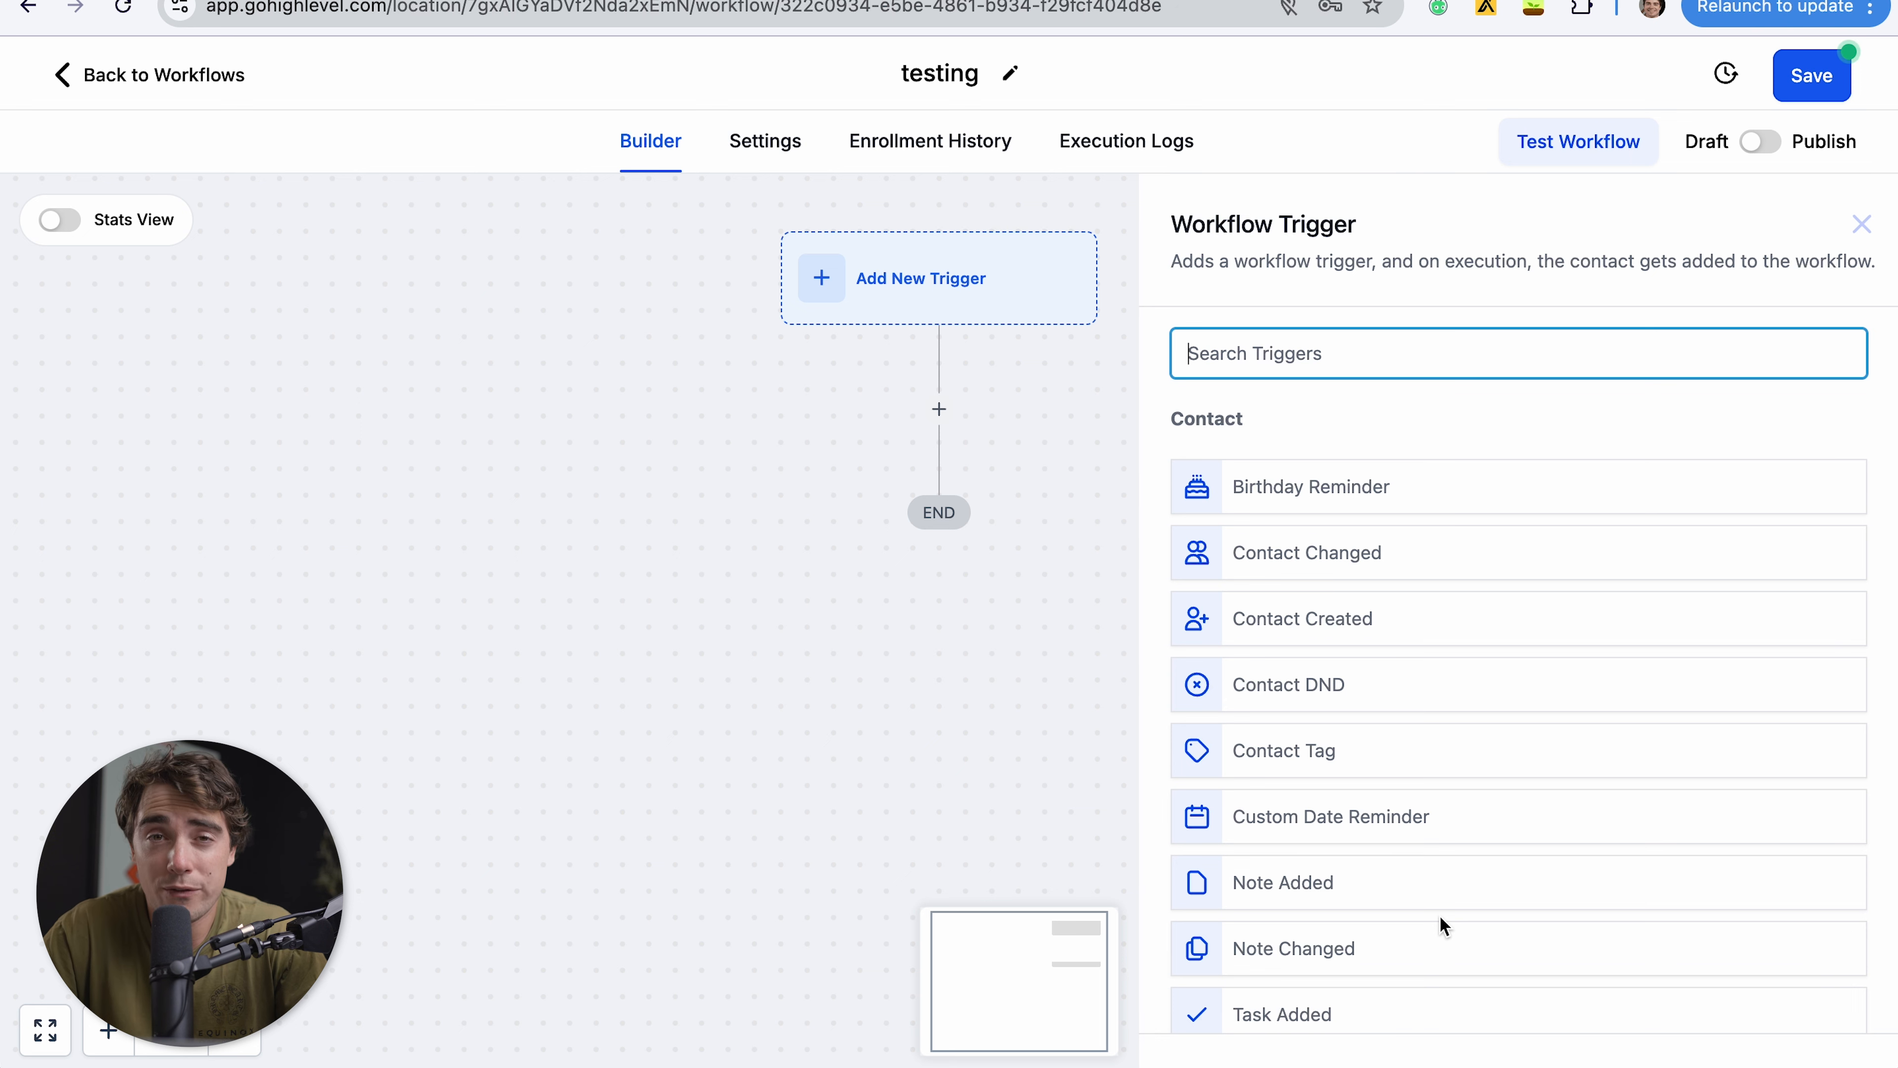
scroll(1444, 928, down, 10)
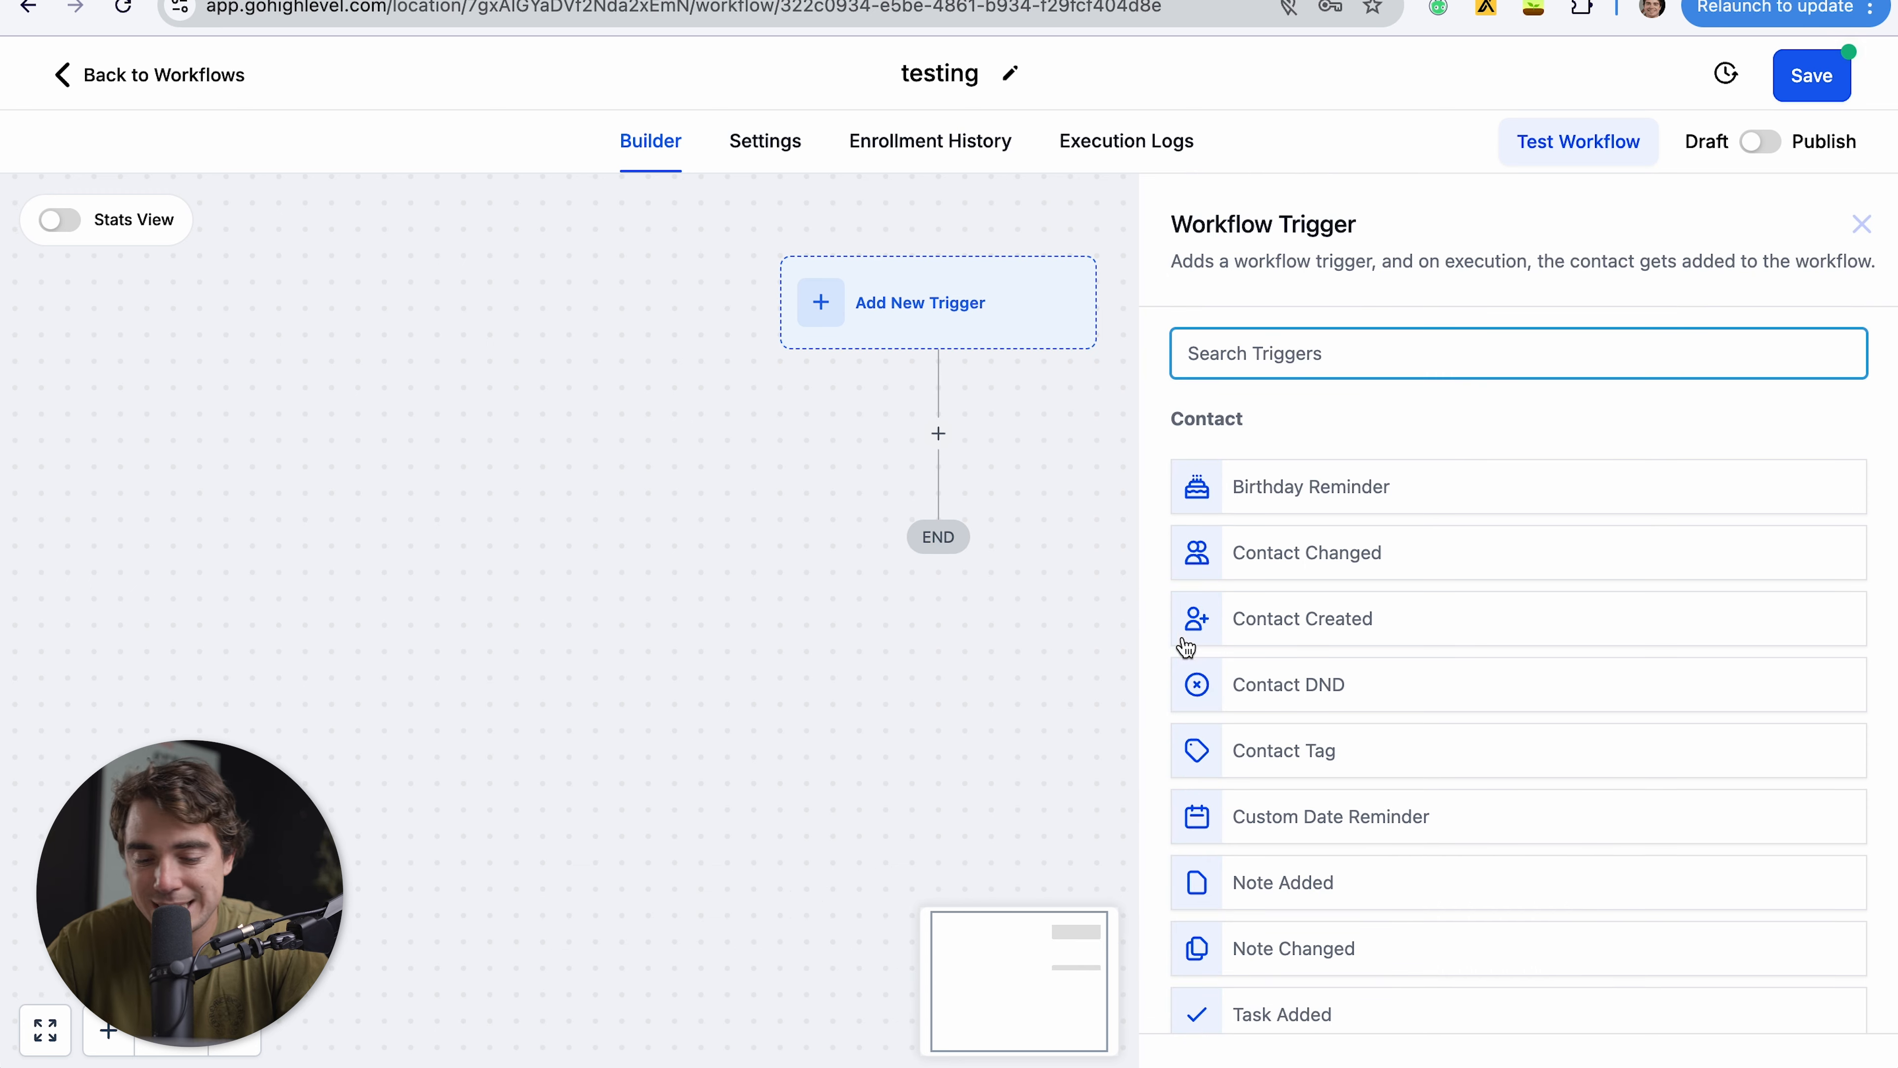
click(1279, 629)
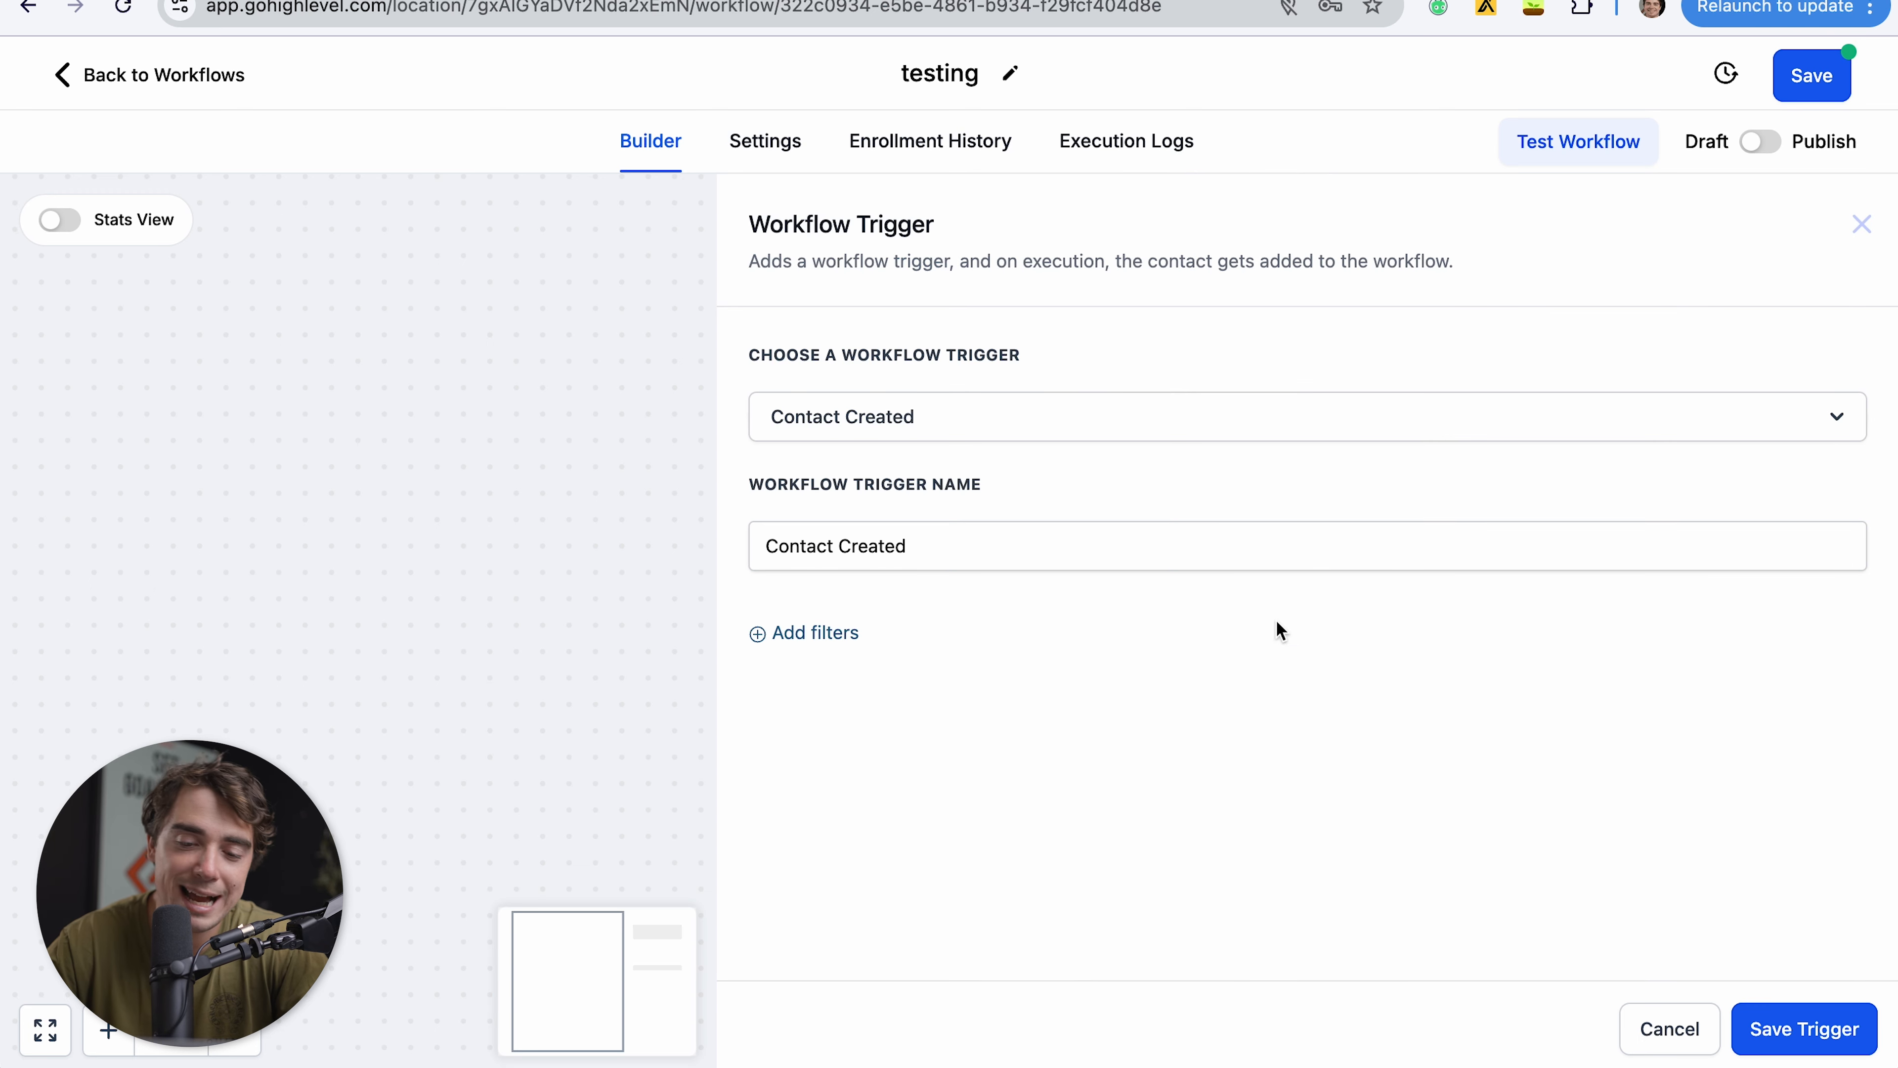
click(781, 633)
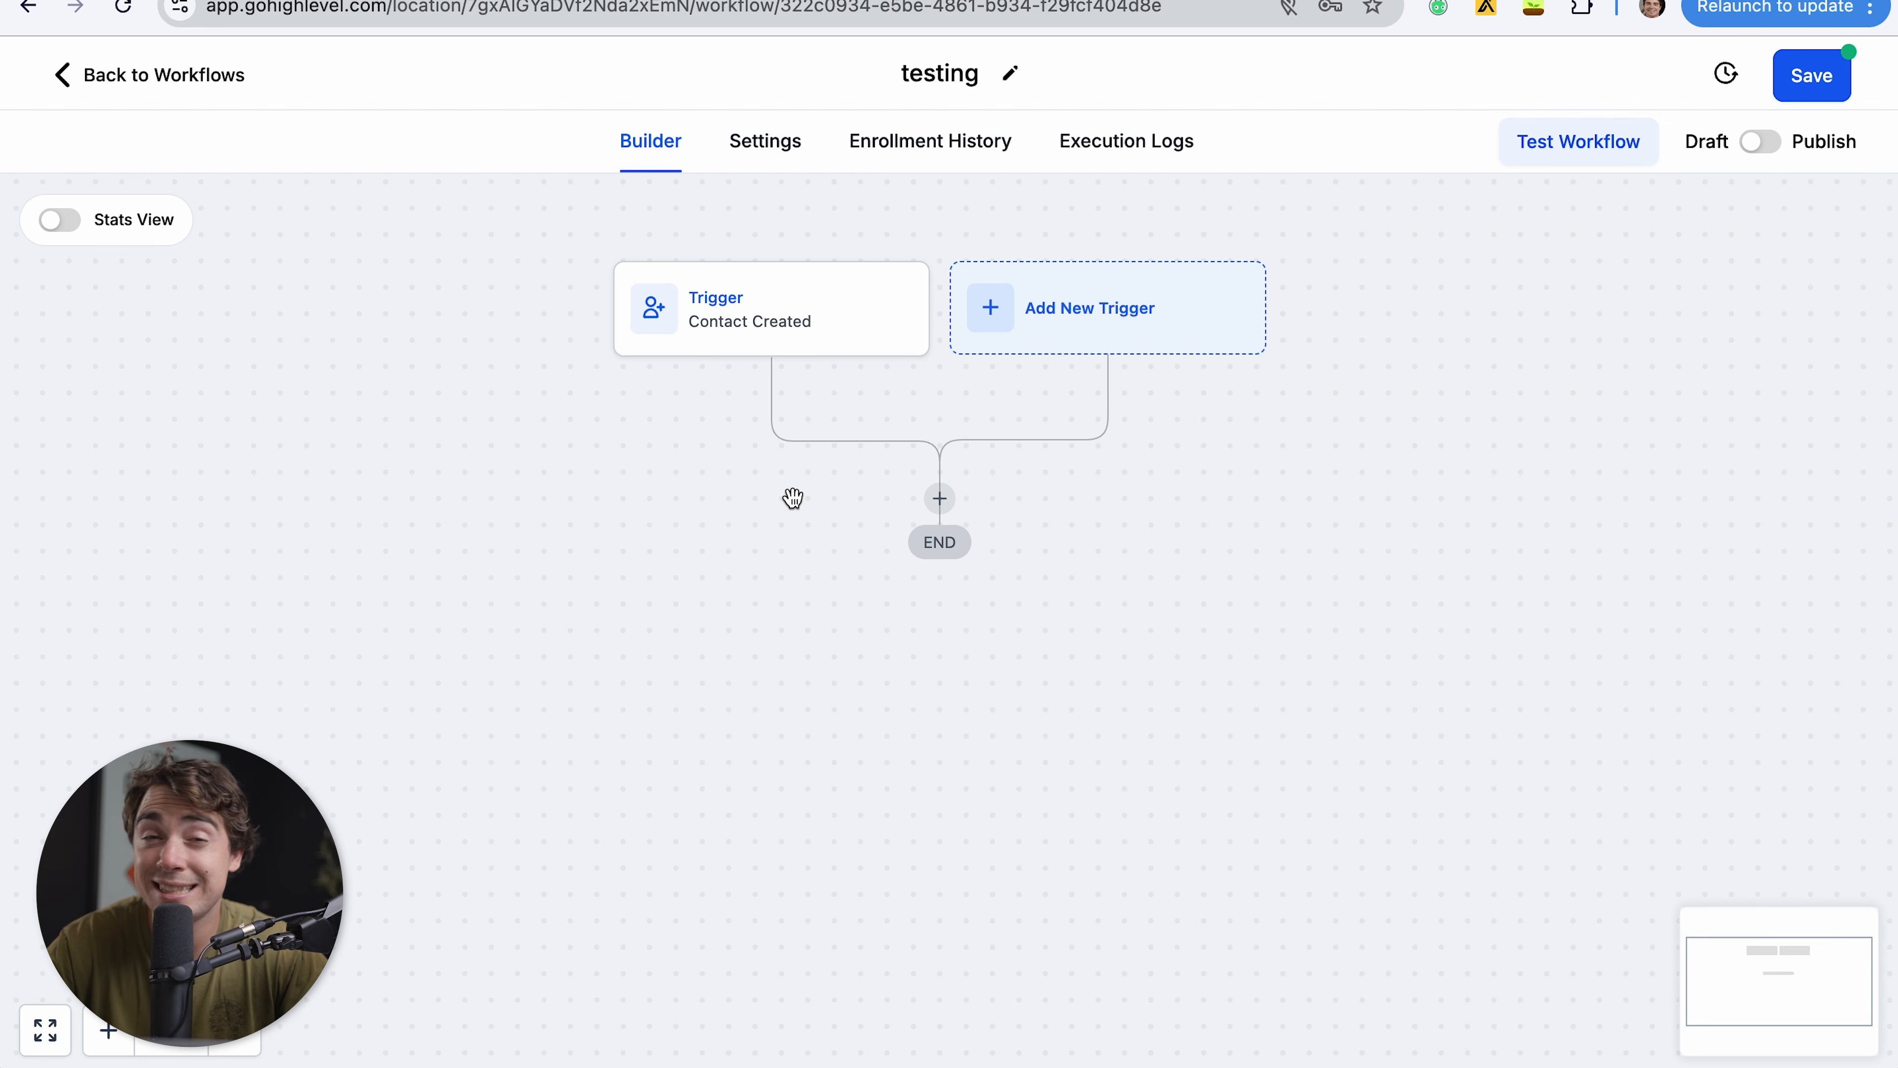
- Add a Send Email action below the Contact Created trigger with the subject "{{contact.name}} welcome!"
click(939, 498)
scroll(1338, 822, down, 10)
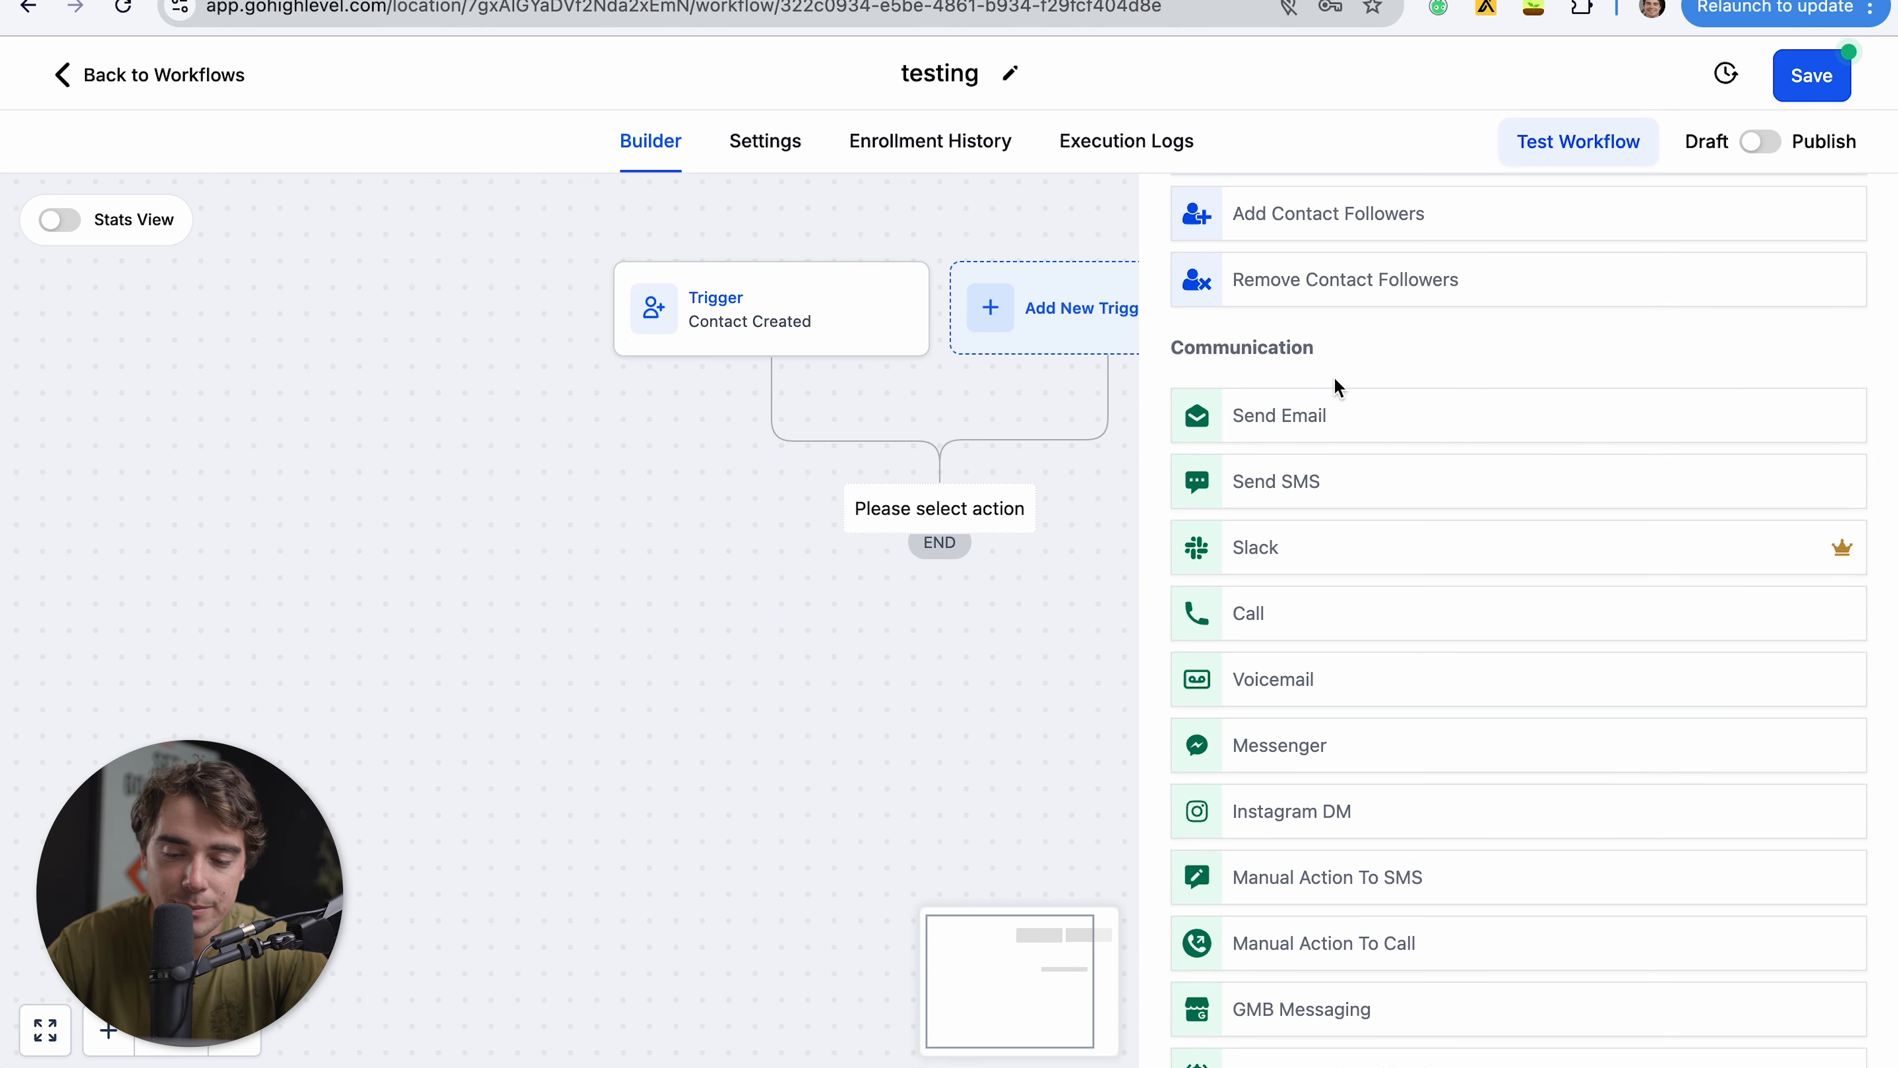
click(1261, 421)
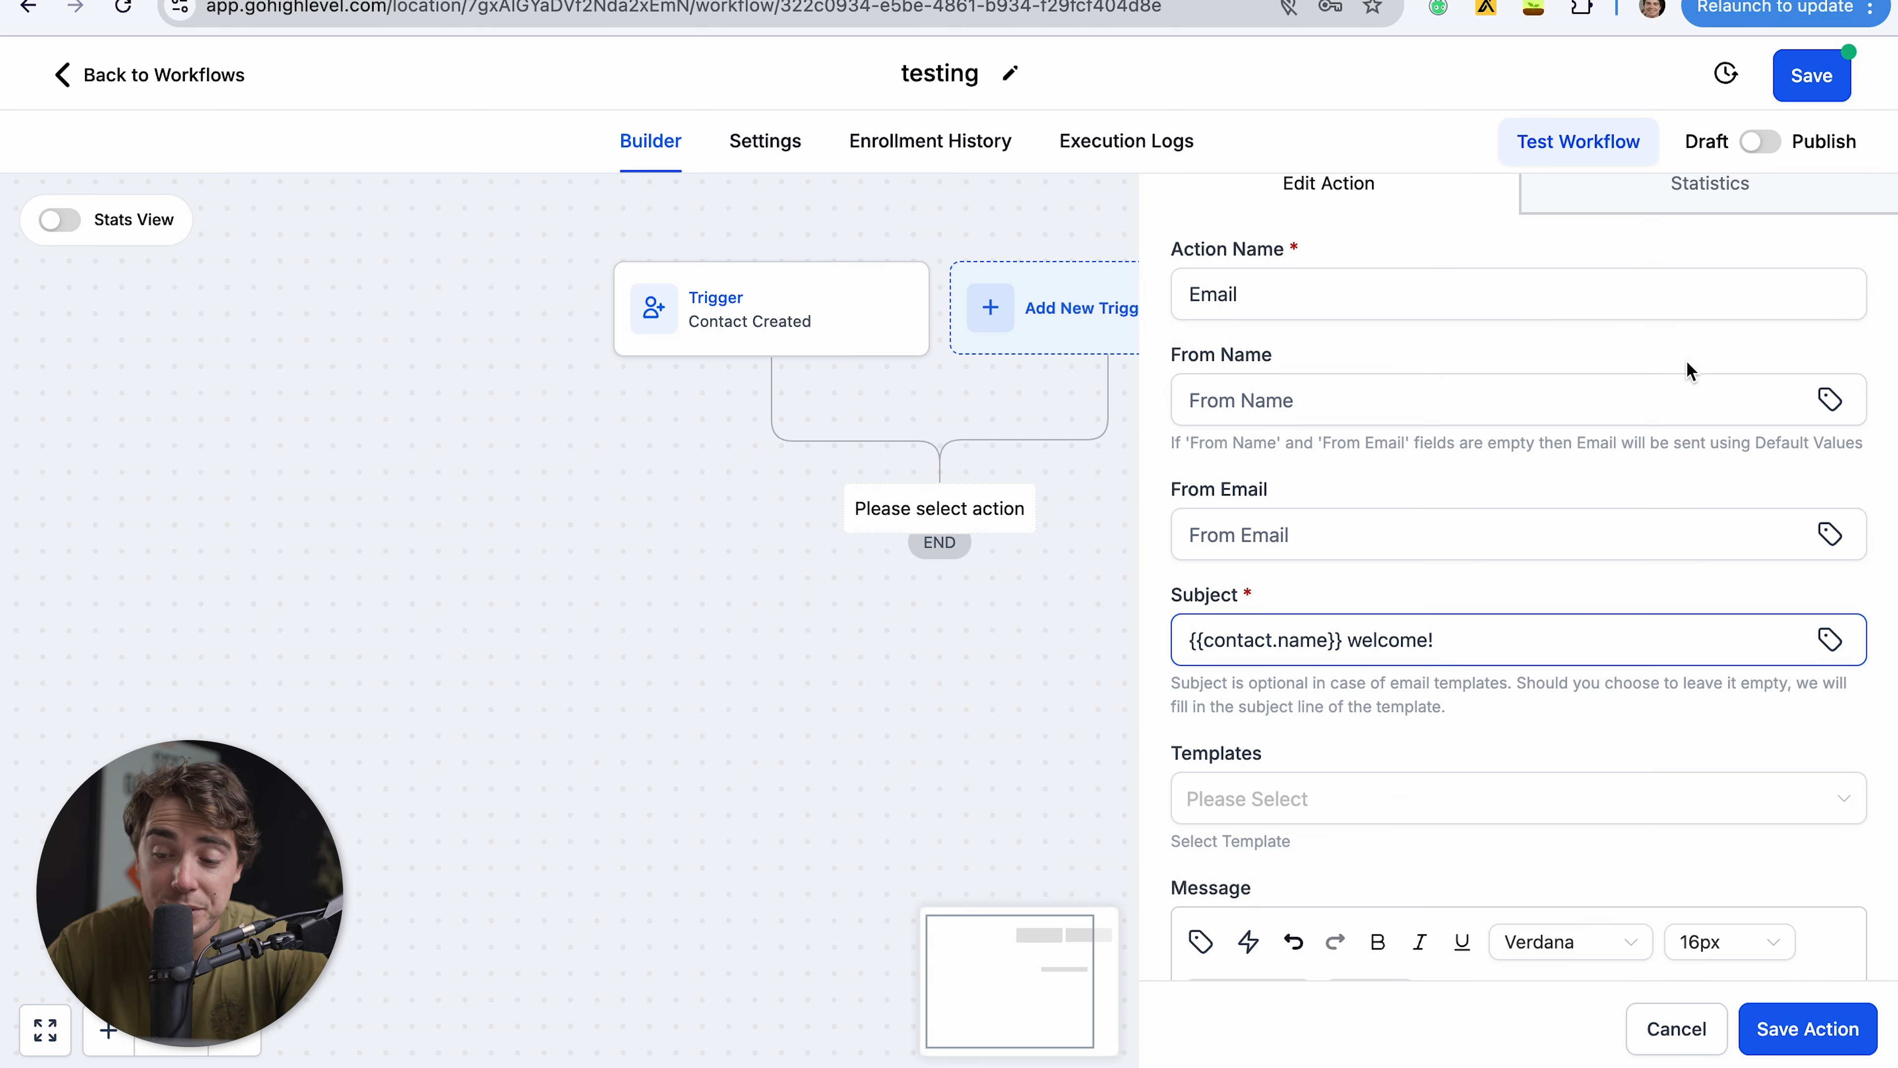
click(1255, 642)
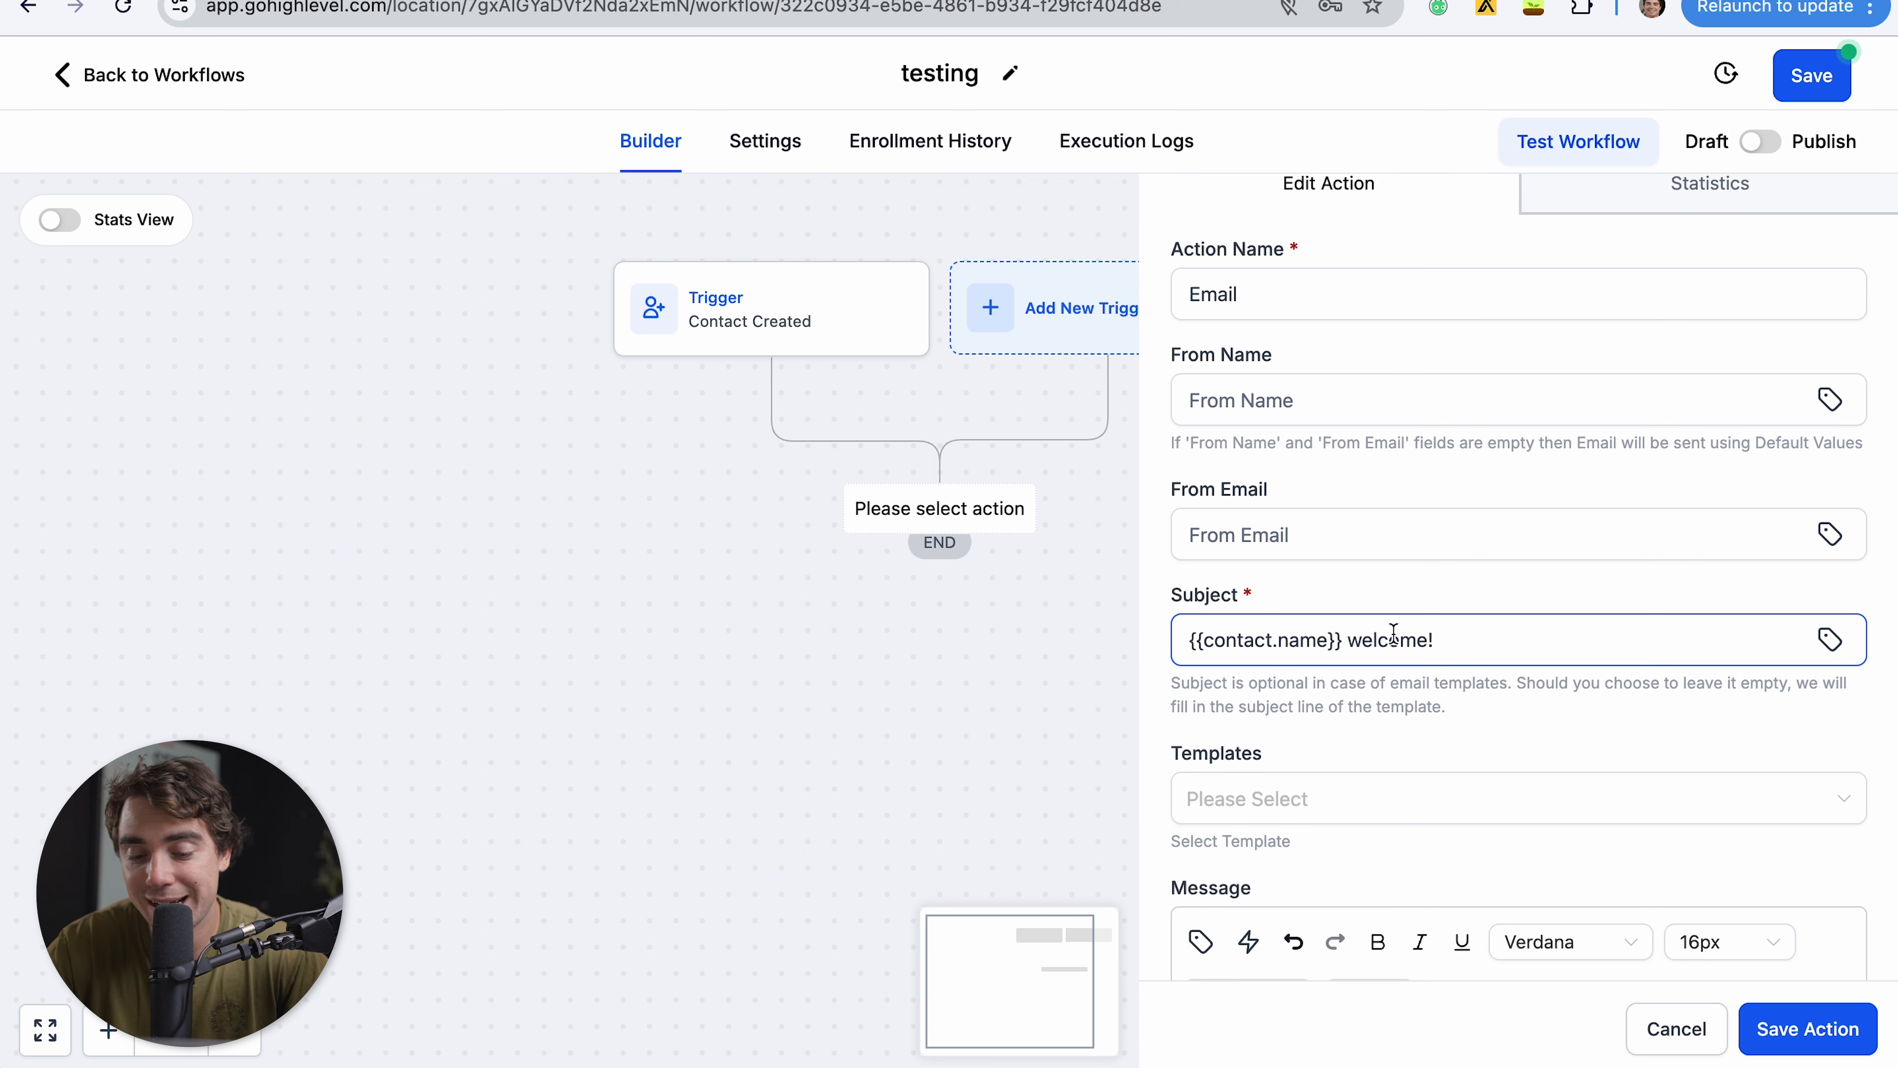
double_click(1181, 595)
drag(1187, 637, 1323, 637)
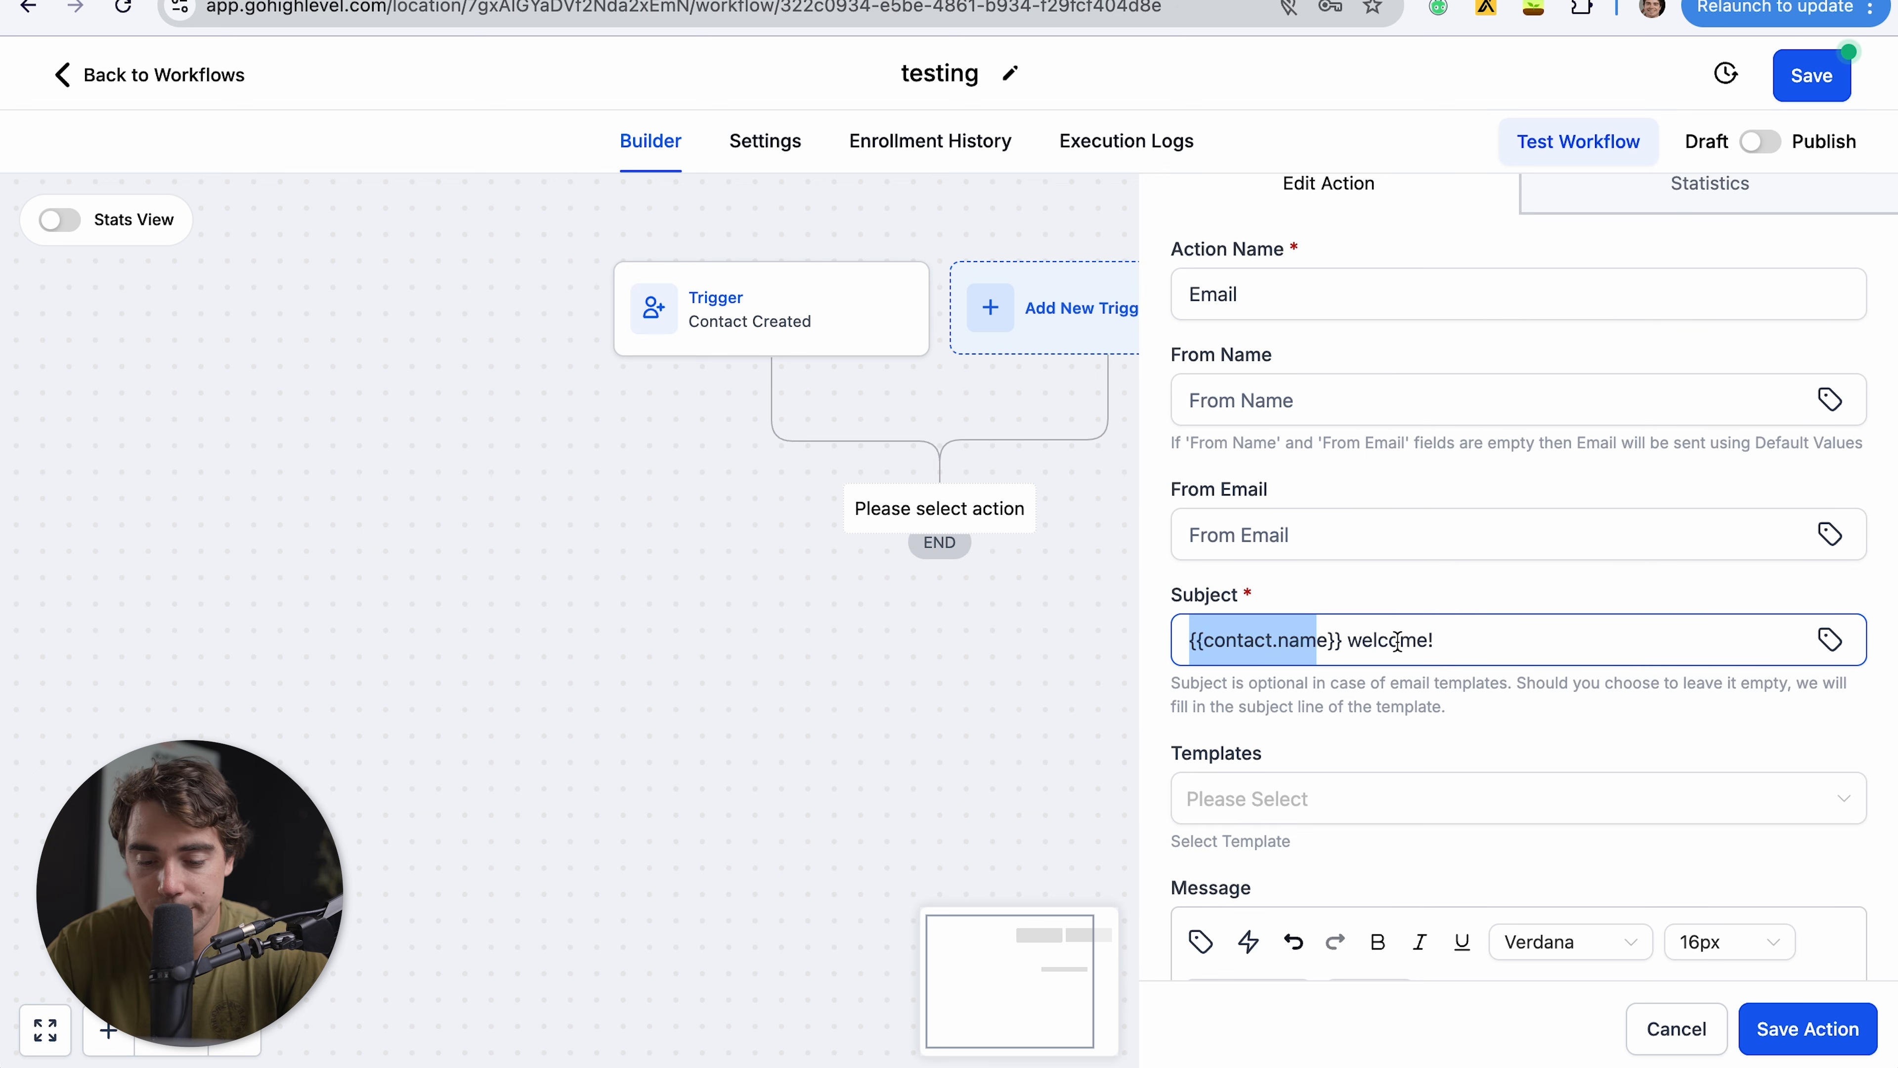
click(1441, 641)
- Write "hi test email" as the email's message body
scroll(1286, 595, down, 2)
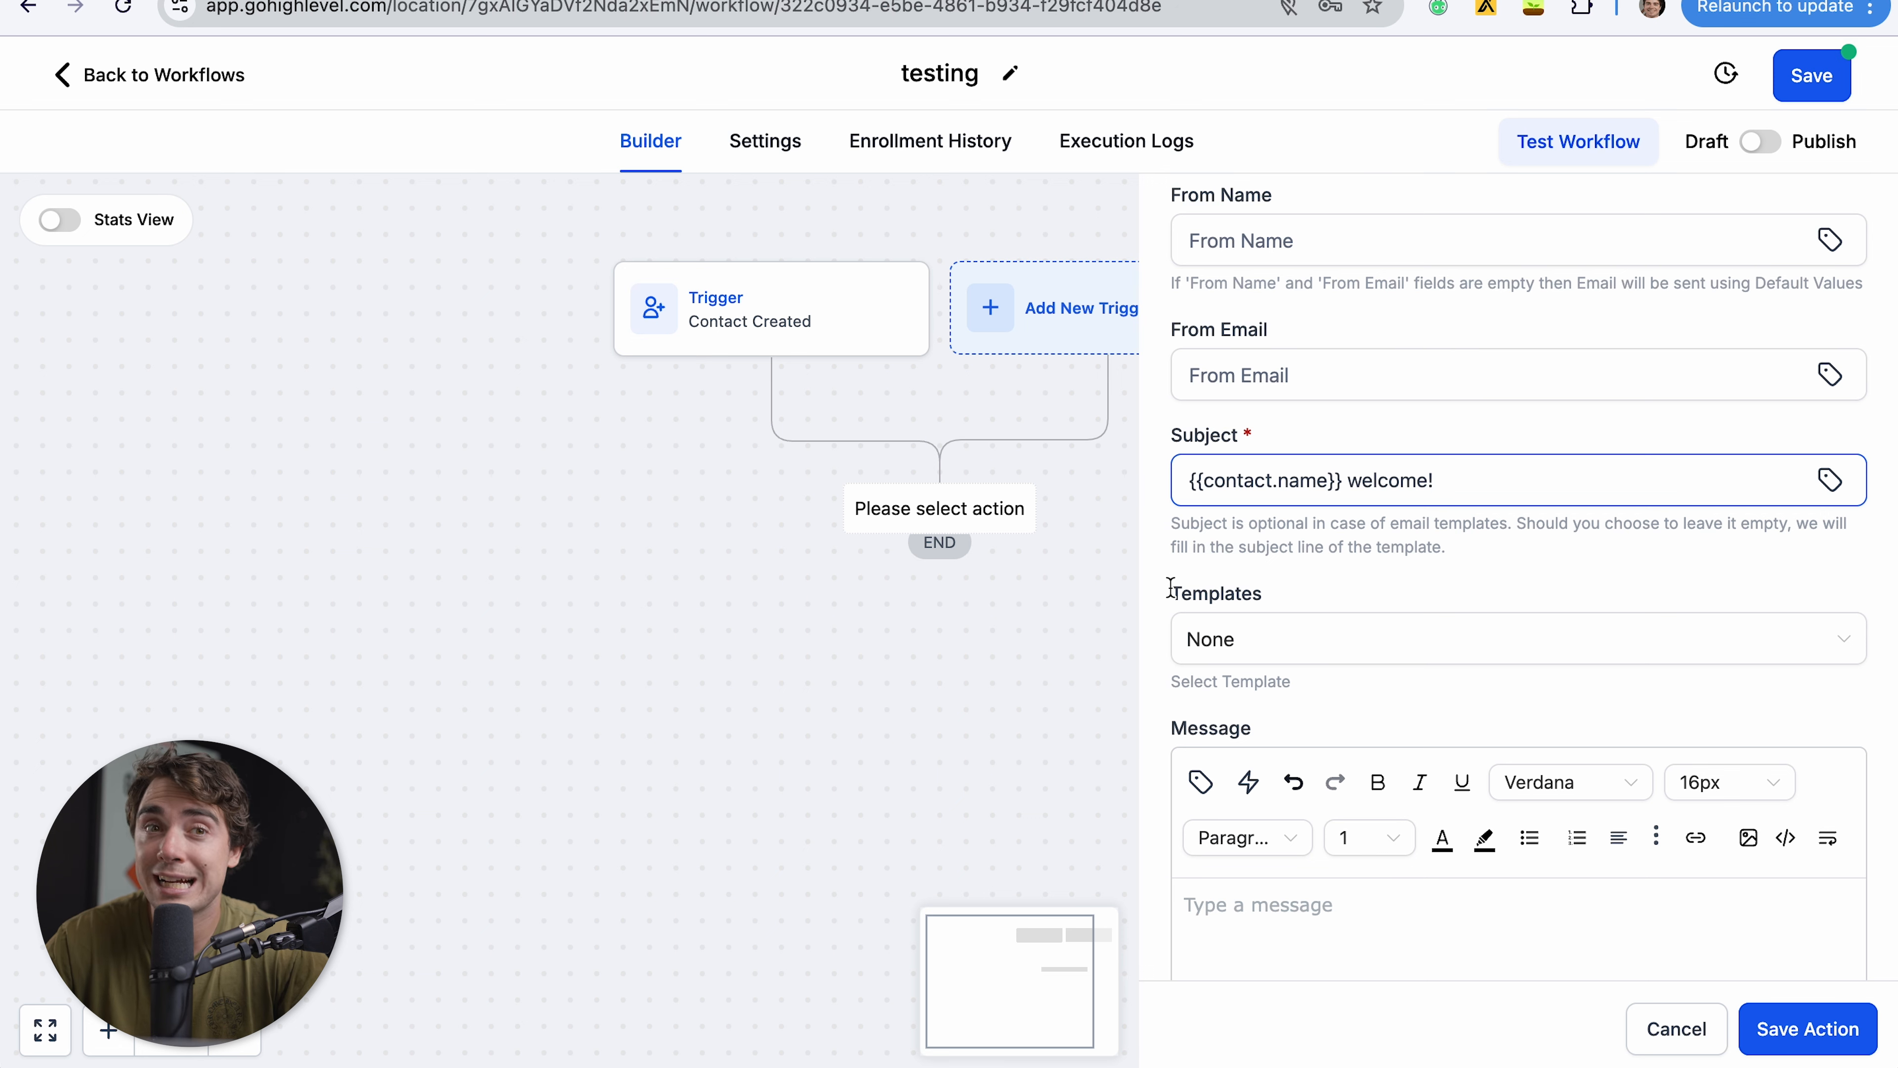
scroll(1170, 588, down, 3)
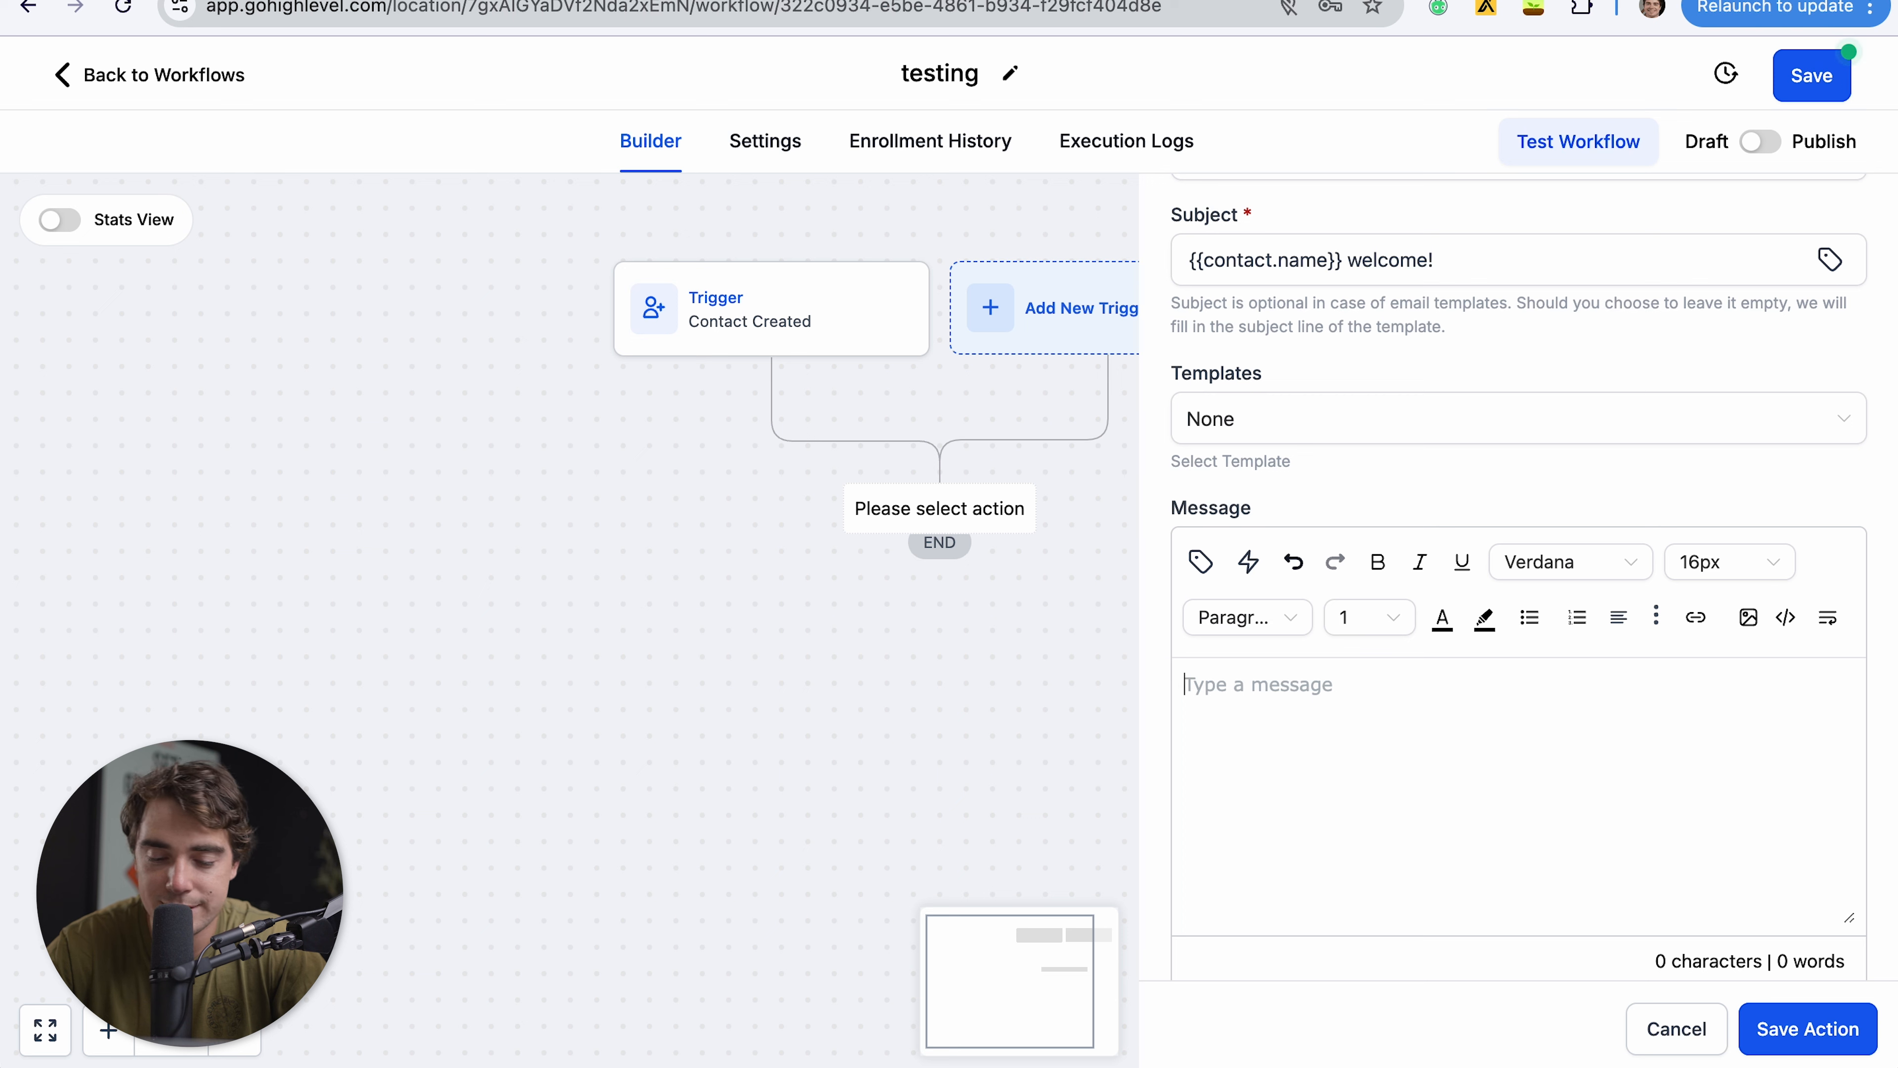
text(hi test email)
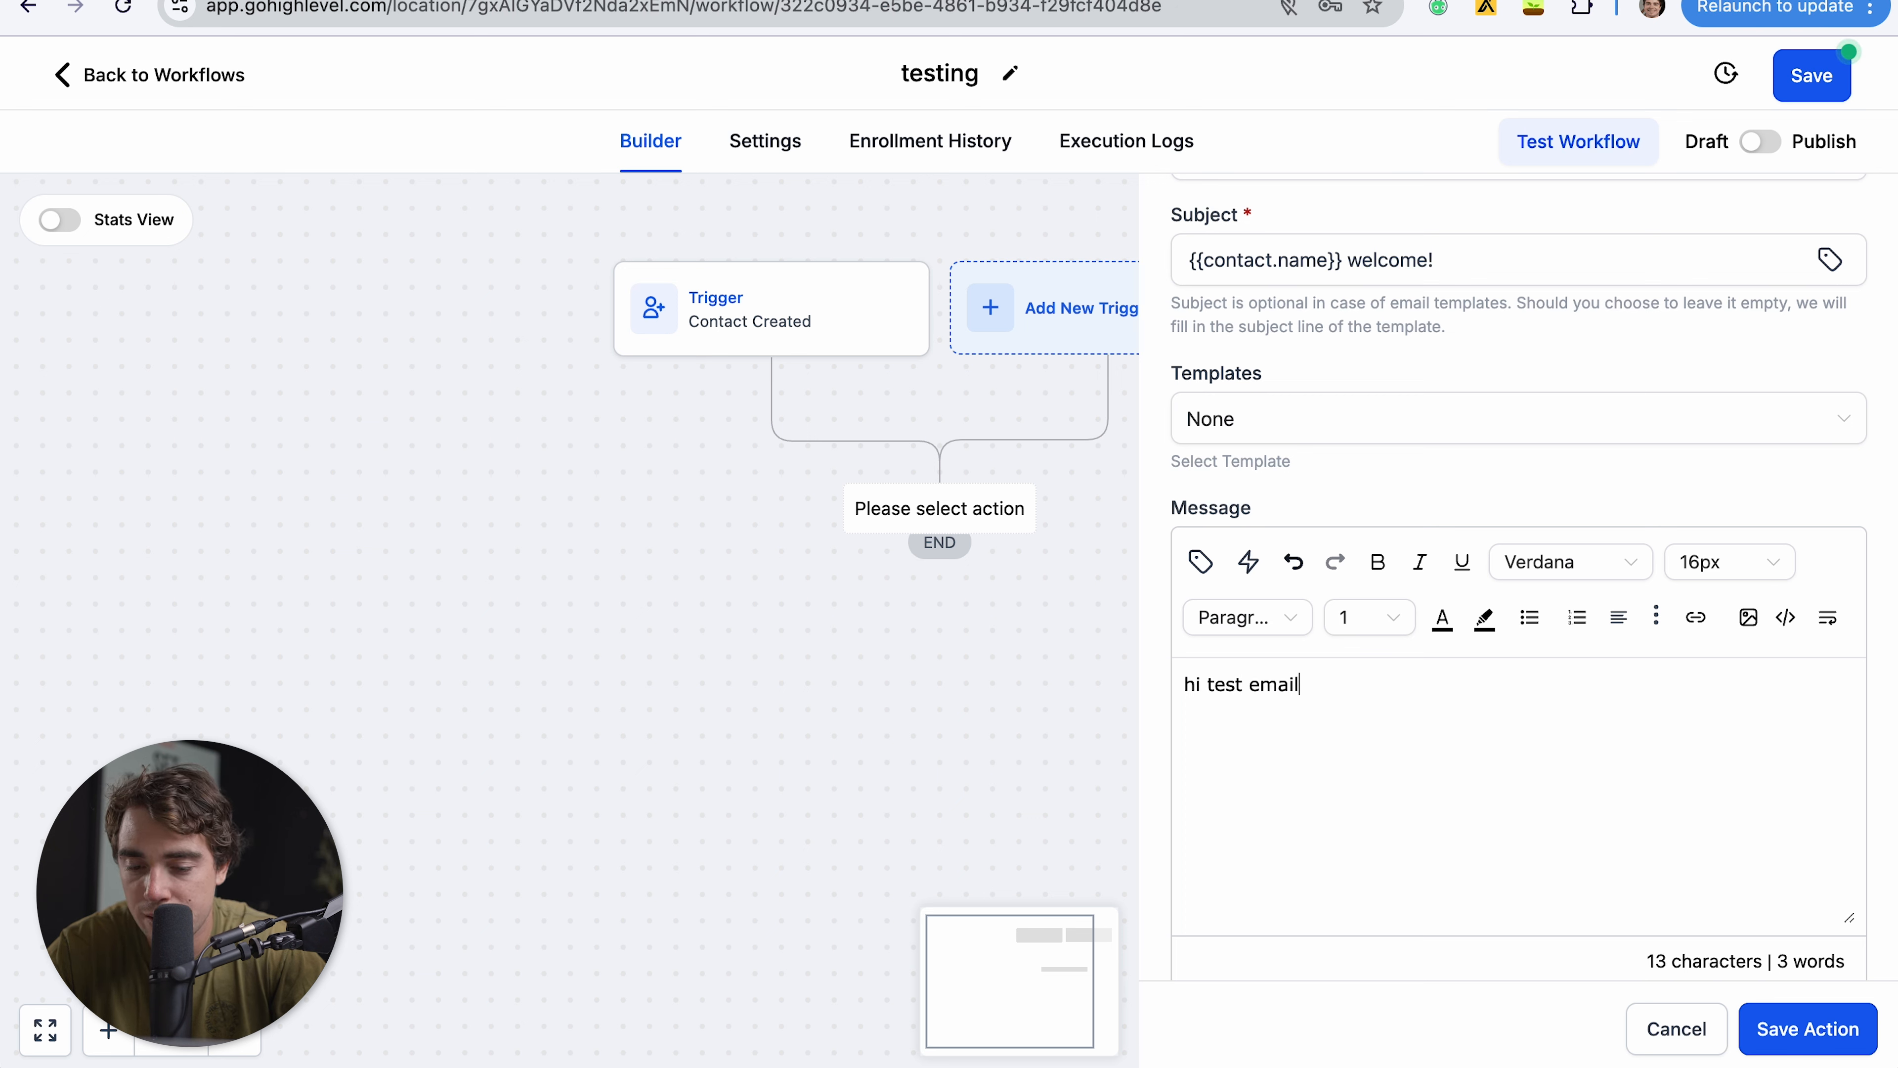
- Try inserting a contact custom value into the email message and undo the insertion
click(1200, 561)
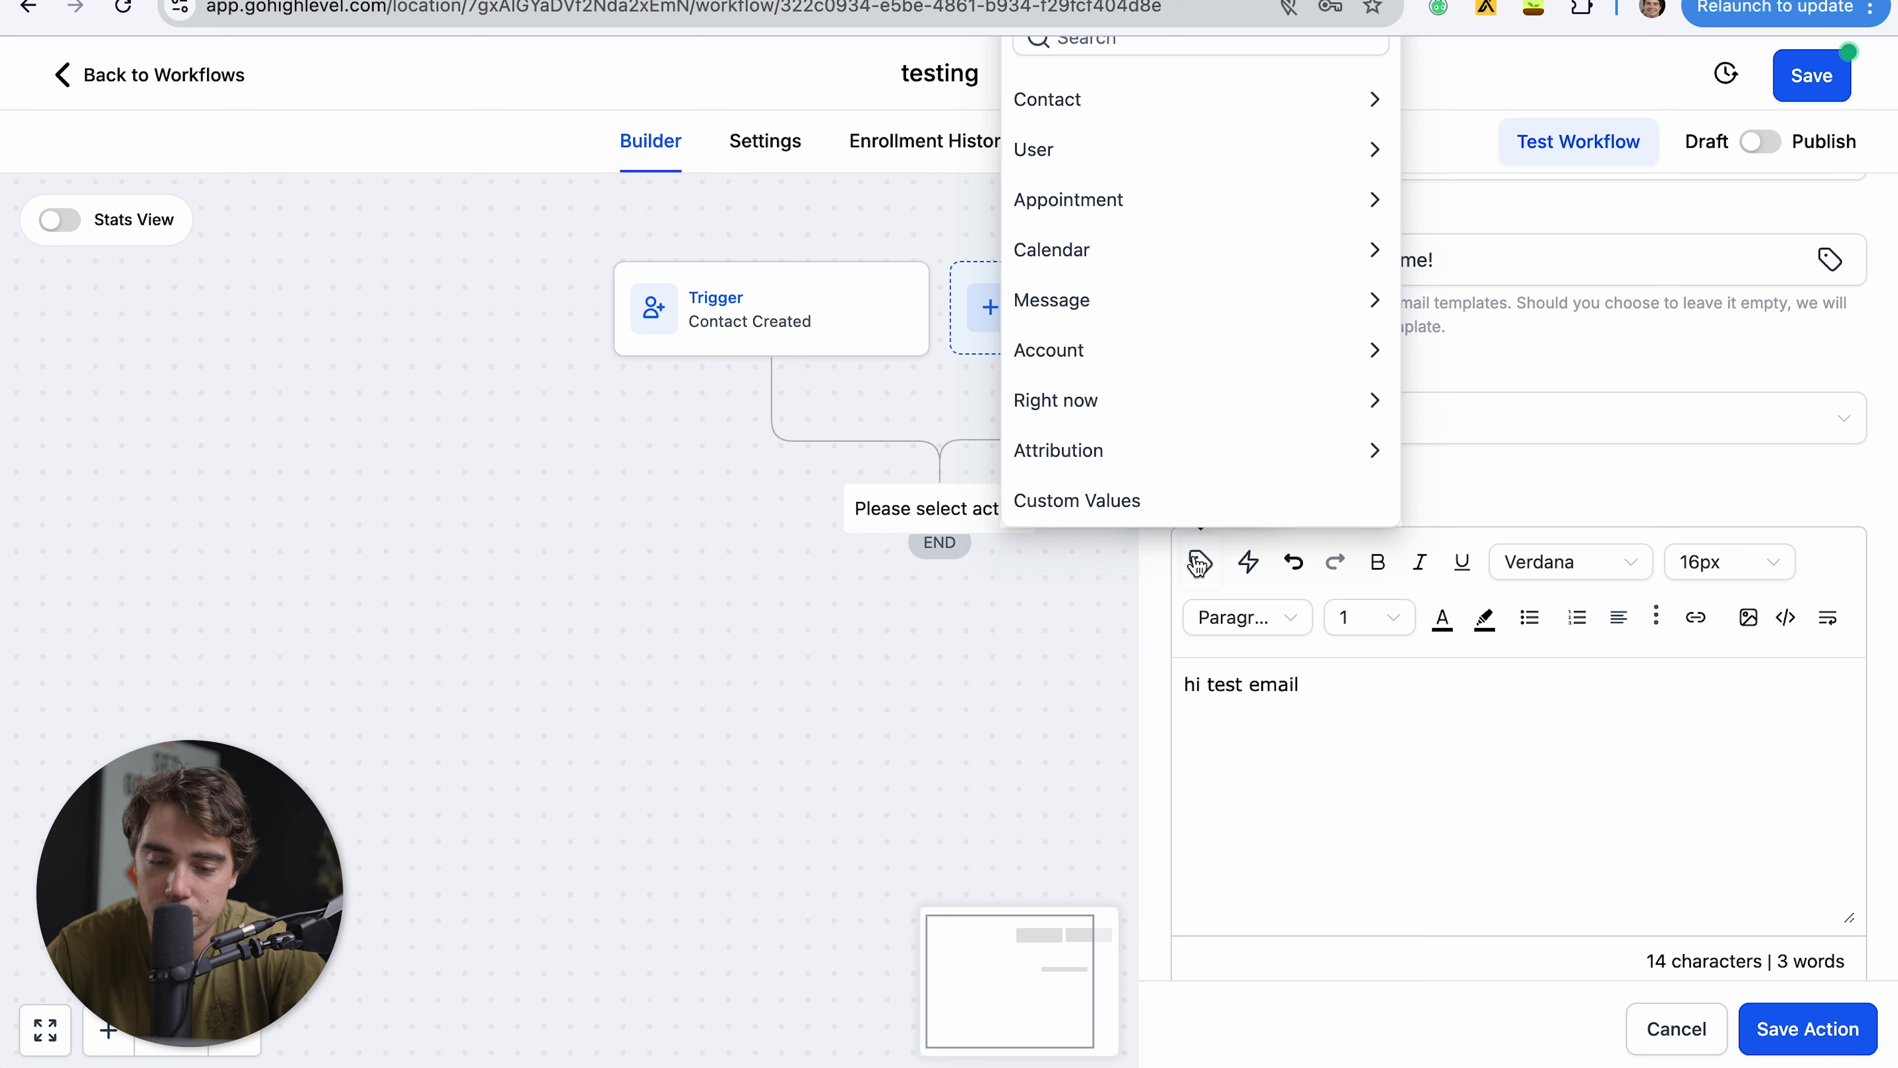
click(1055, 102)
click(1052, 445)
key(ctrl+z)
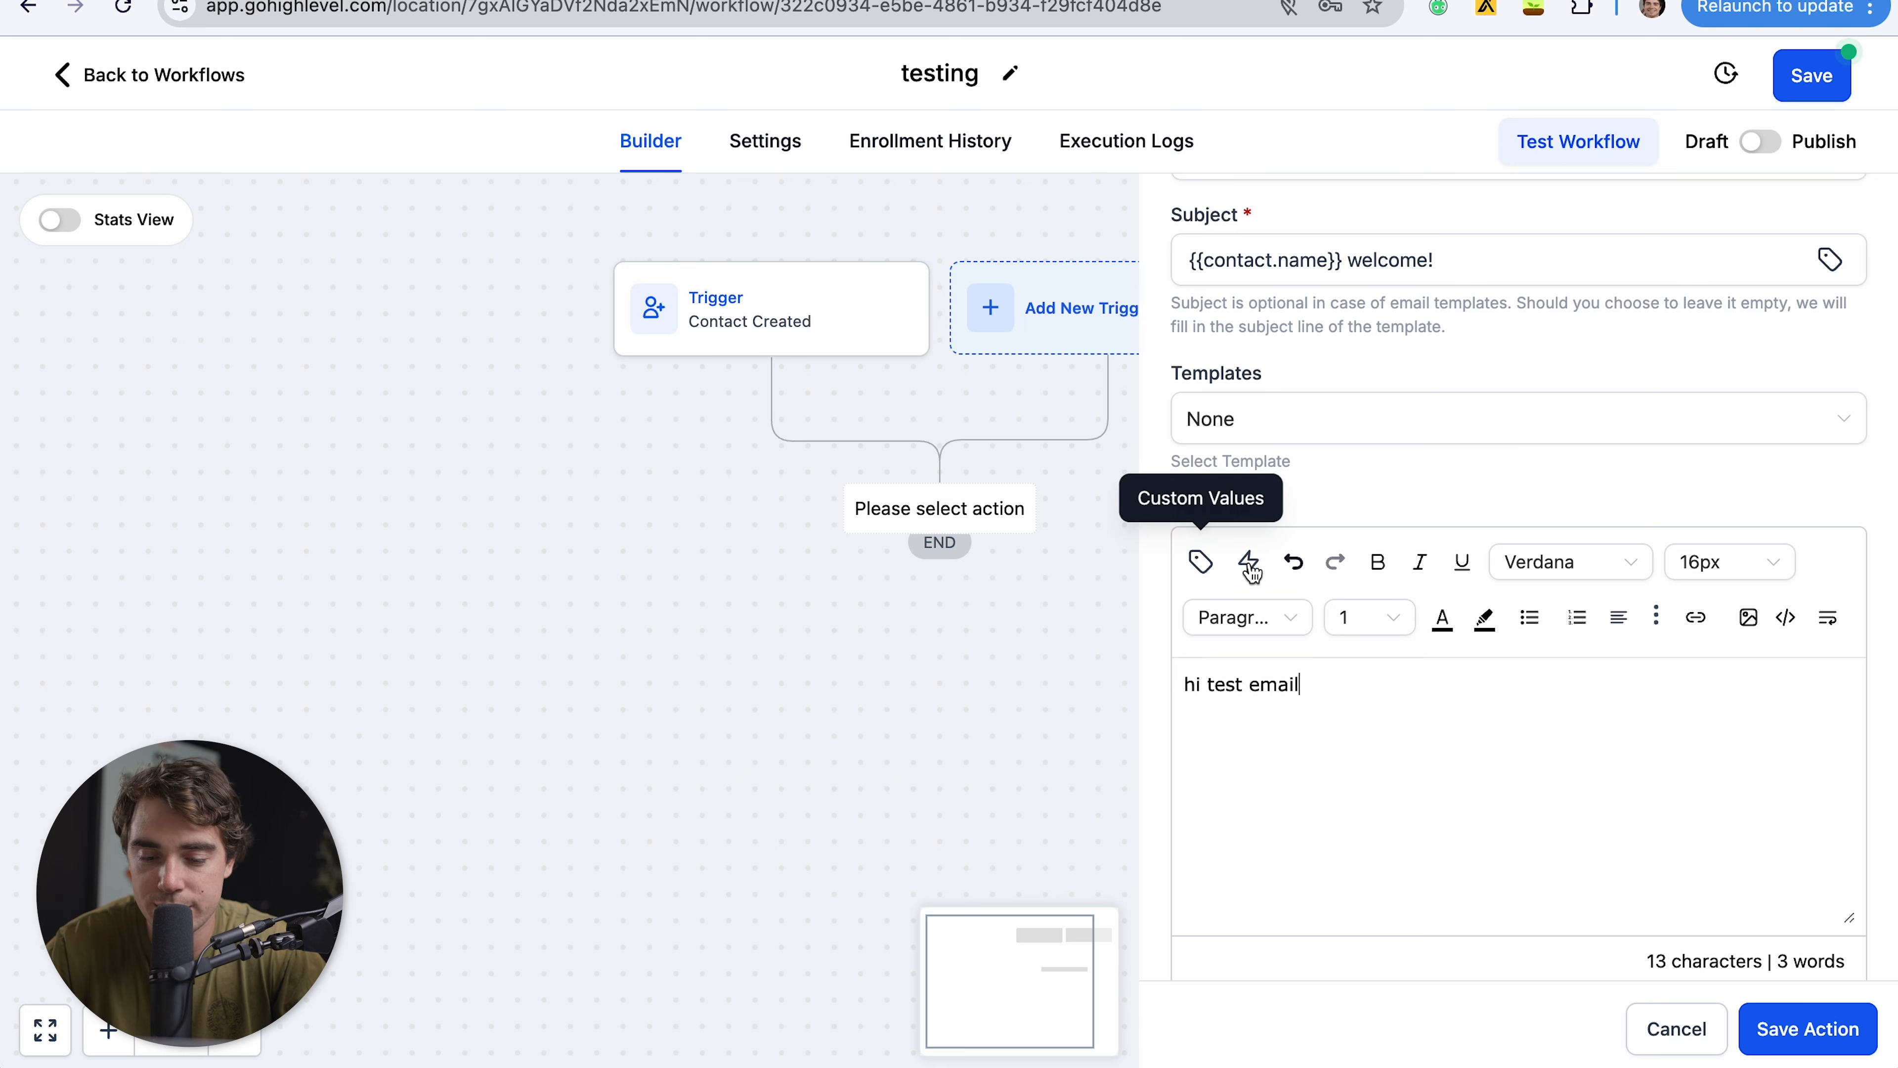
- Save the welcome email action in the testing workflow
scroll(1570, 748, down, 3)
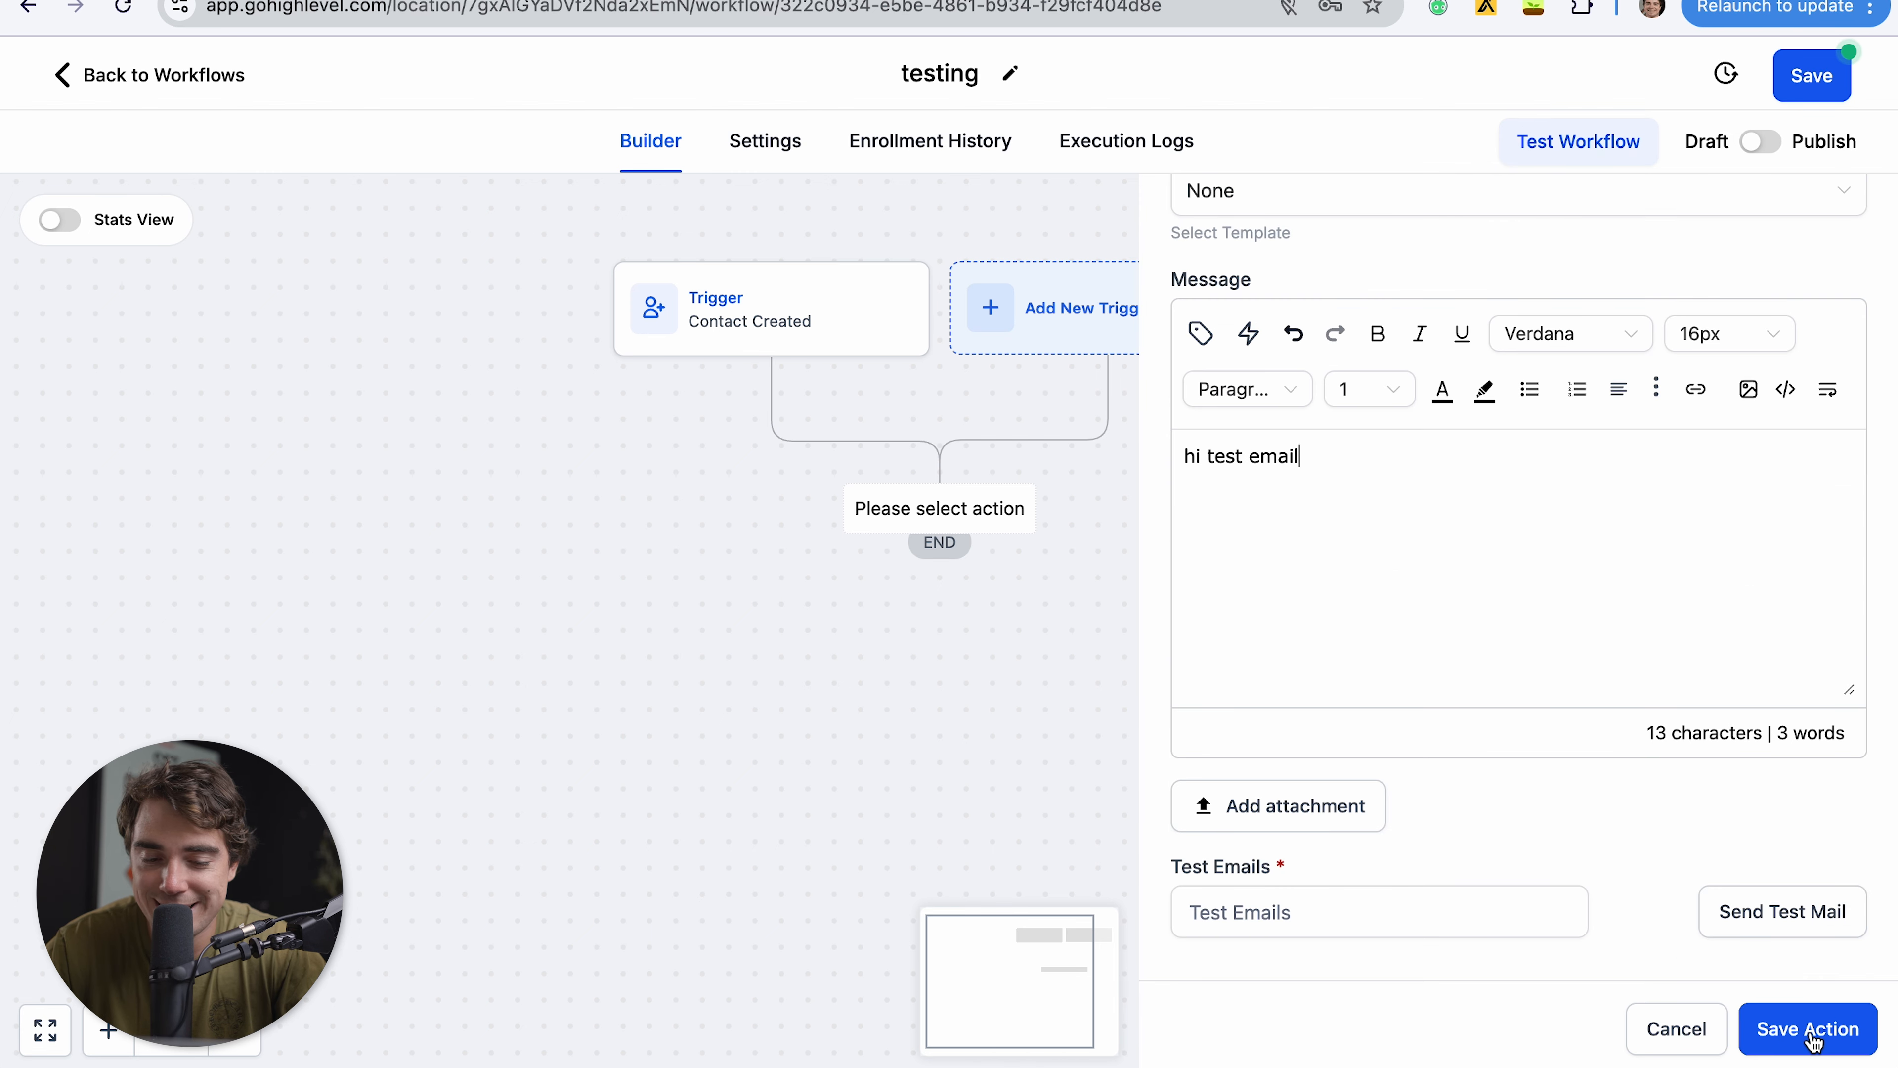
click(1812, 1039)
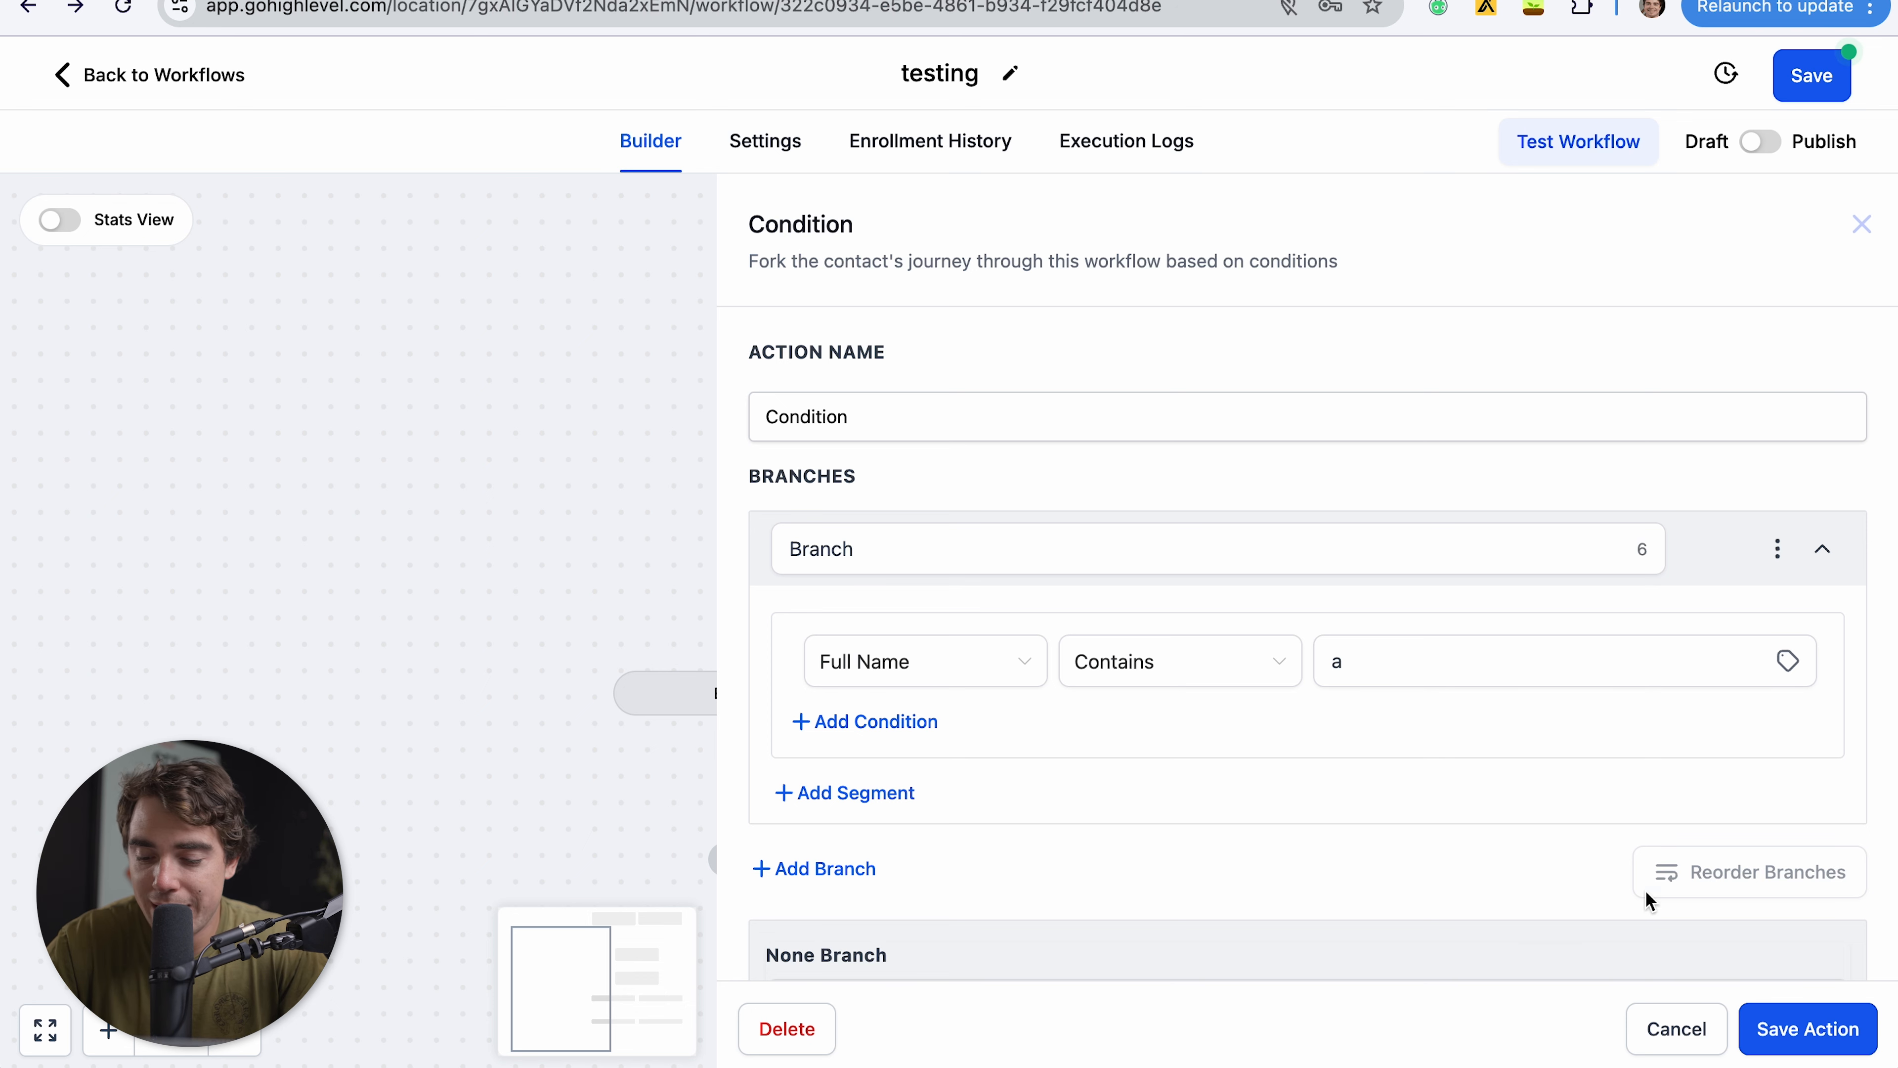
- Give the condition a second branch where Full Name does not contain "a" and save the condition action
click(1805, 1036)
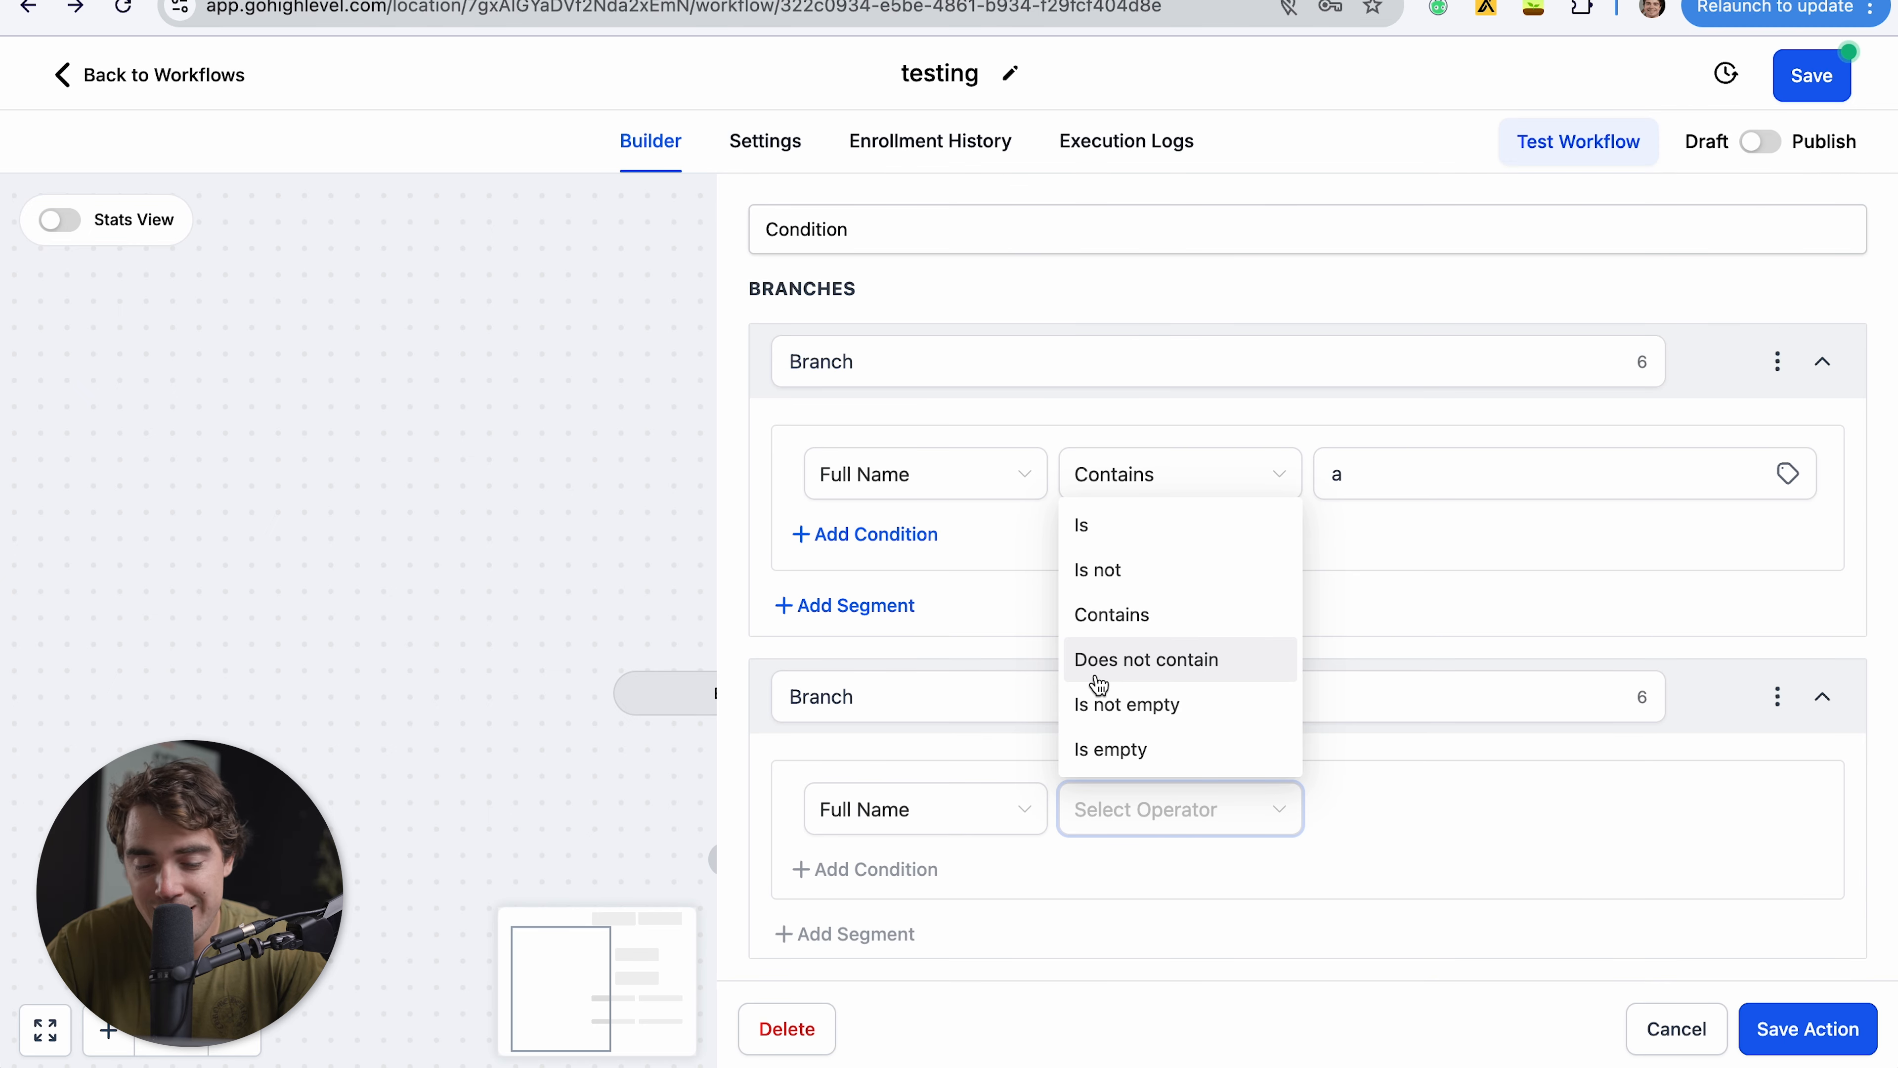
click(1098, 683)
click(1336, 806)
text(a)
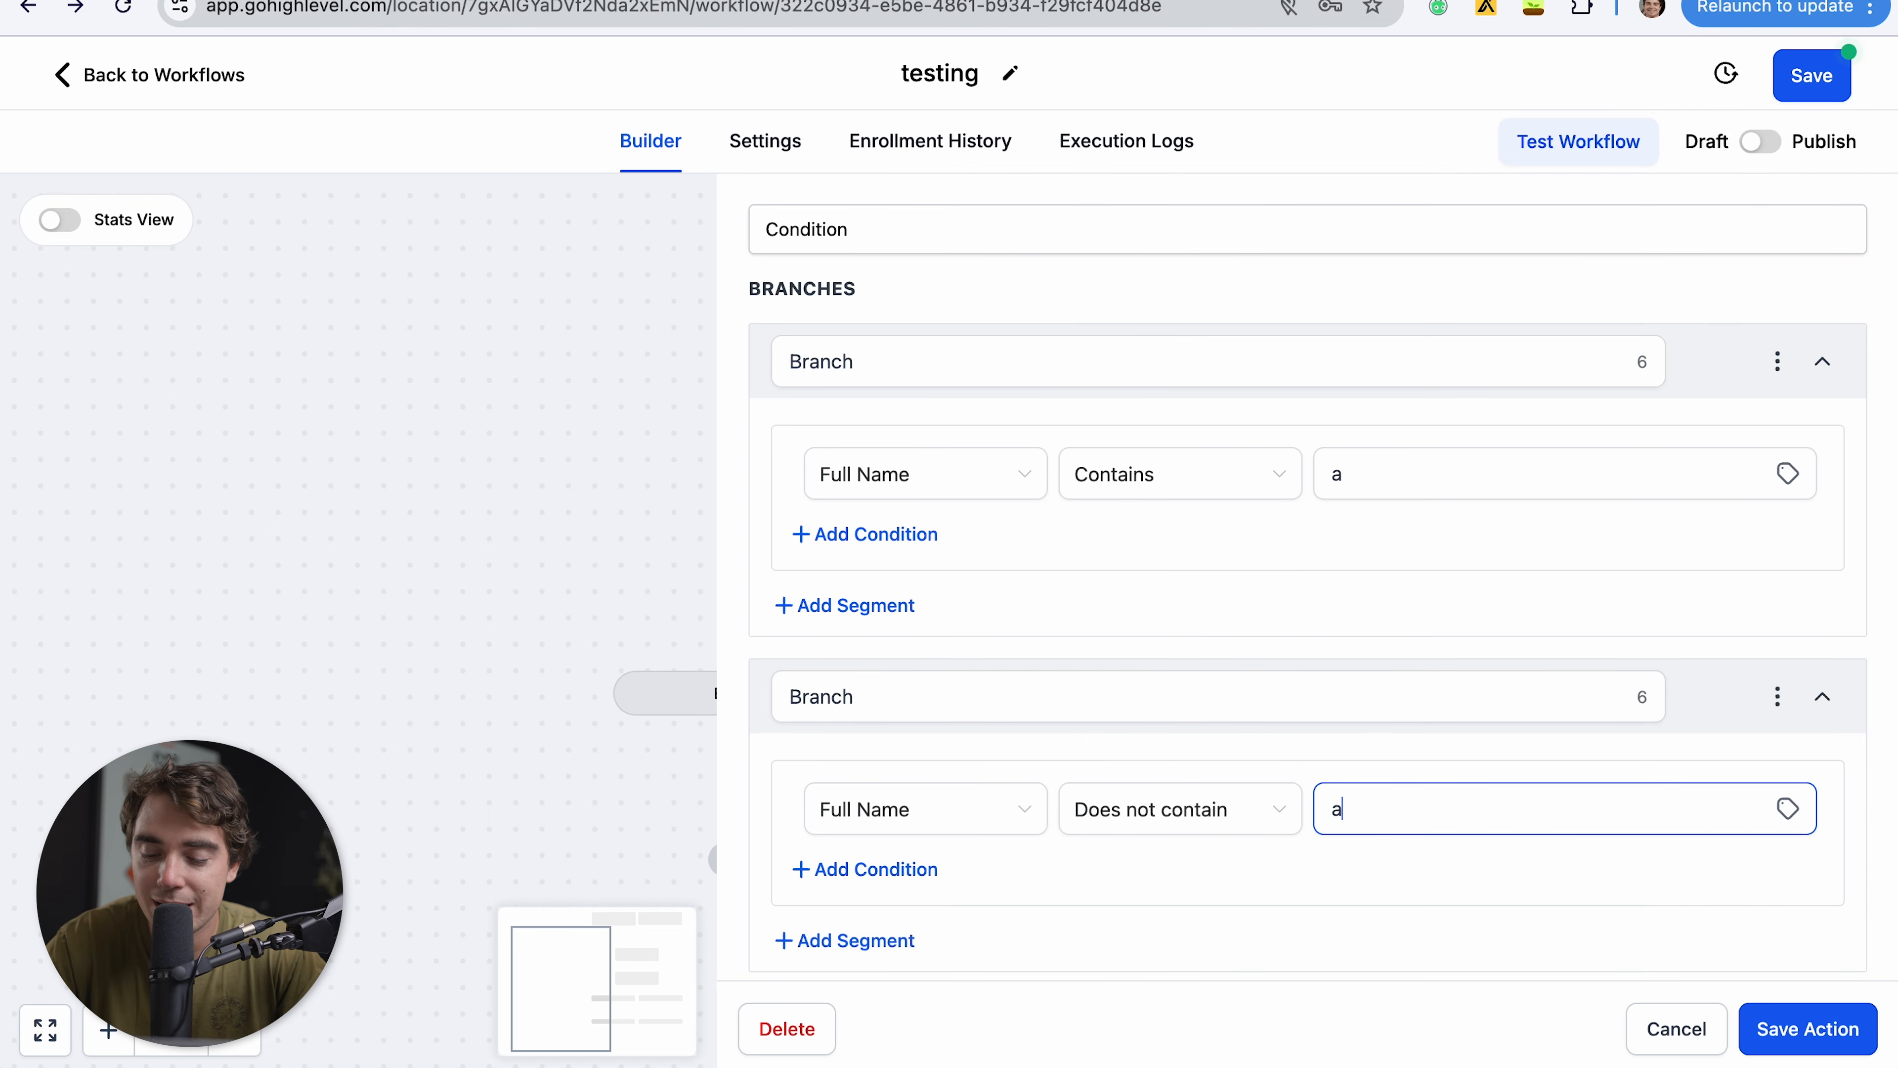
click(1792, 1036)
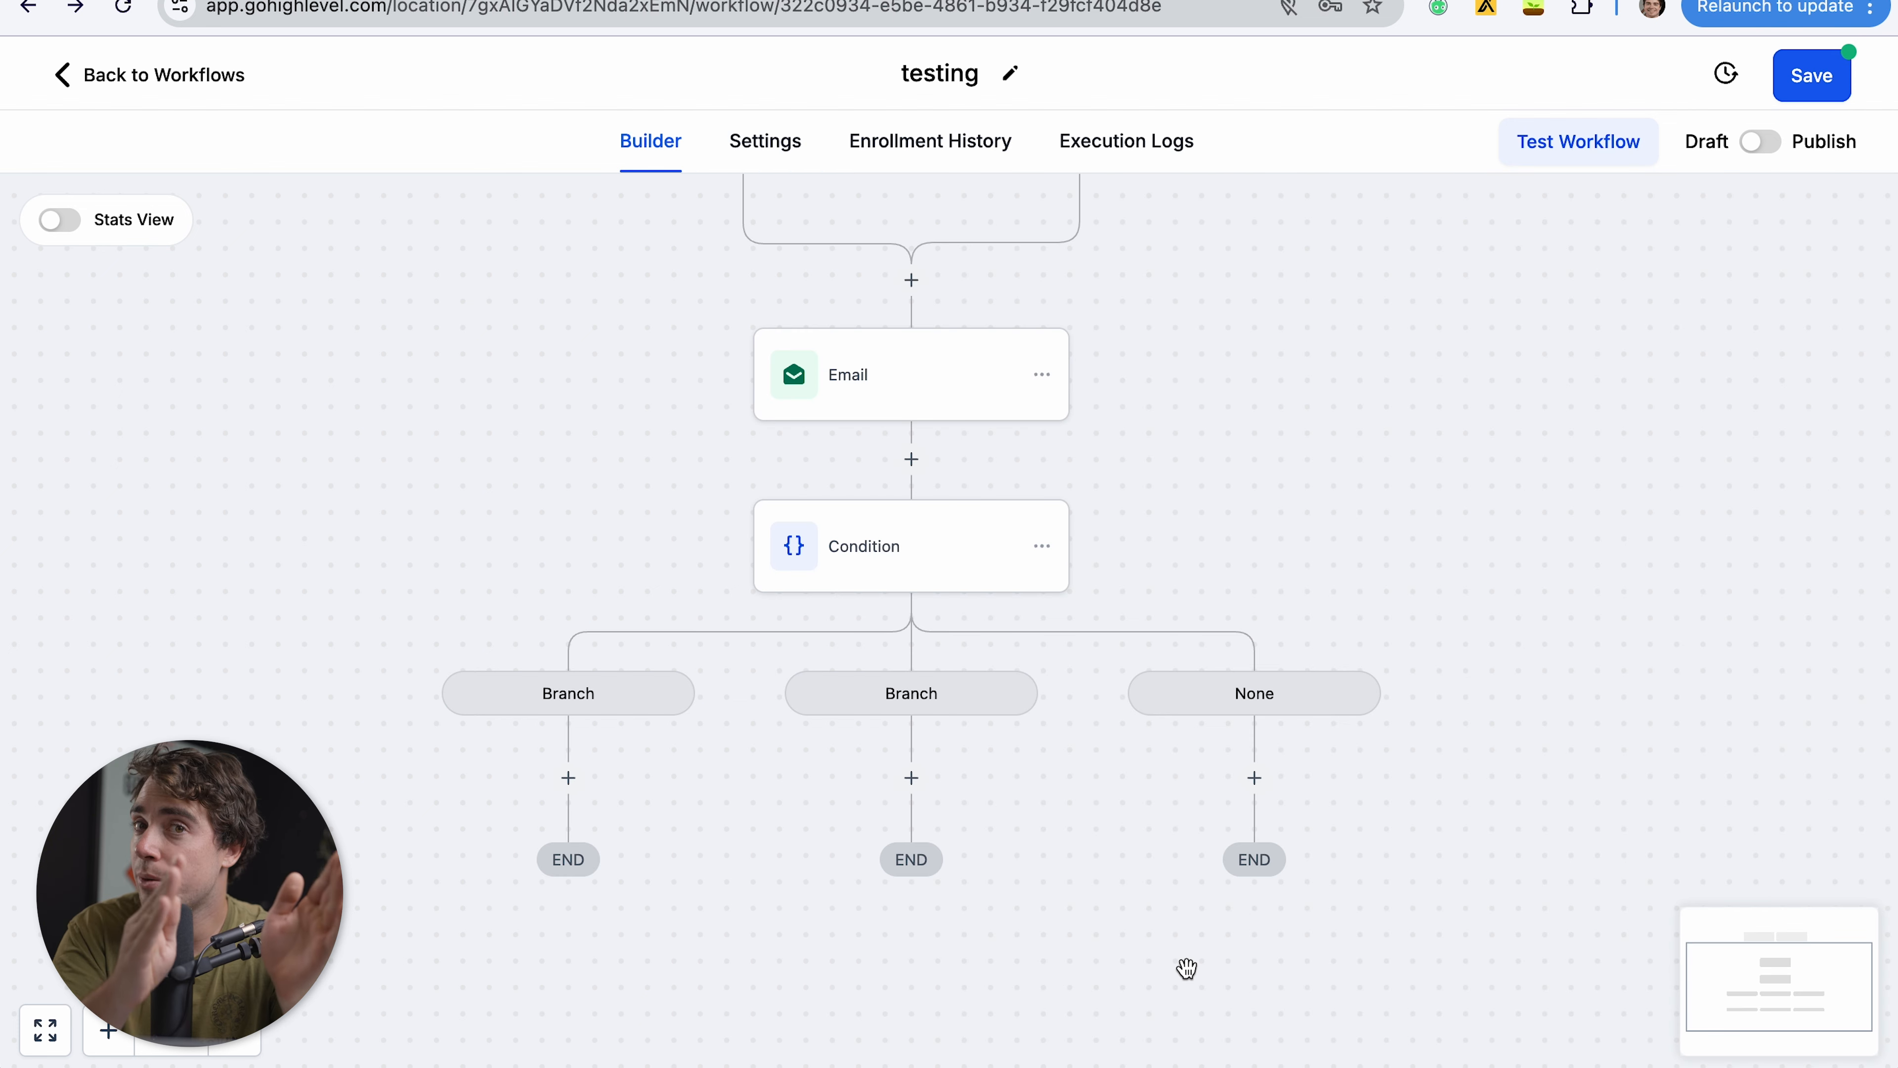
- Add a Wait action under the condition's first branch
scroll(664, 467, up, 1)
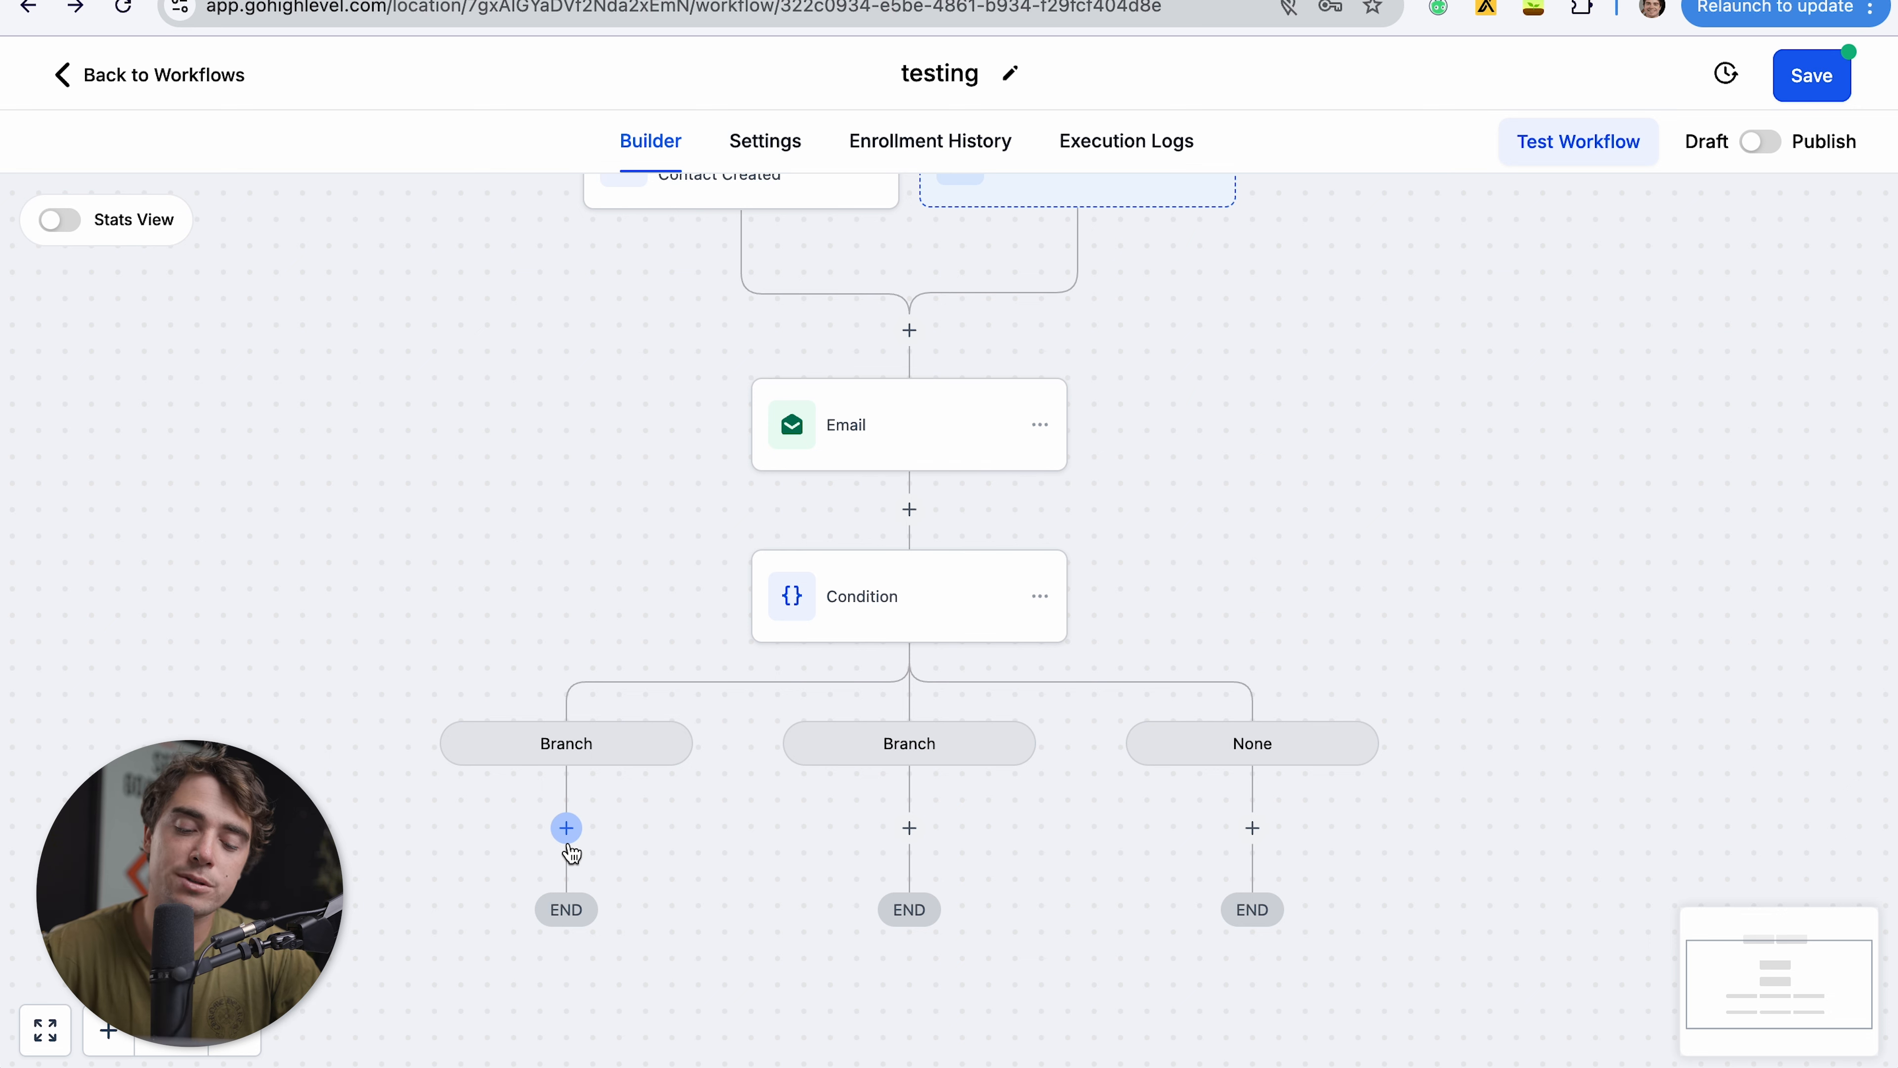
click(567, 827)
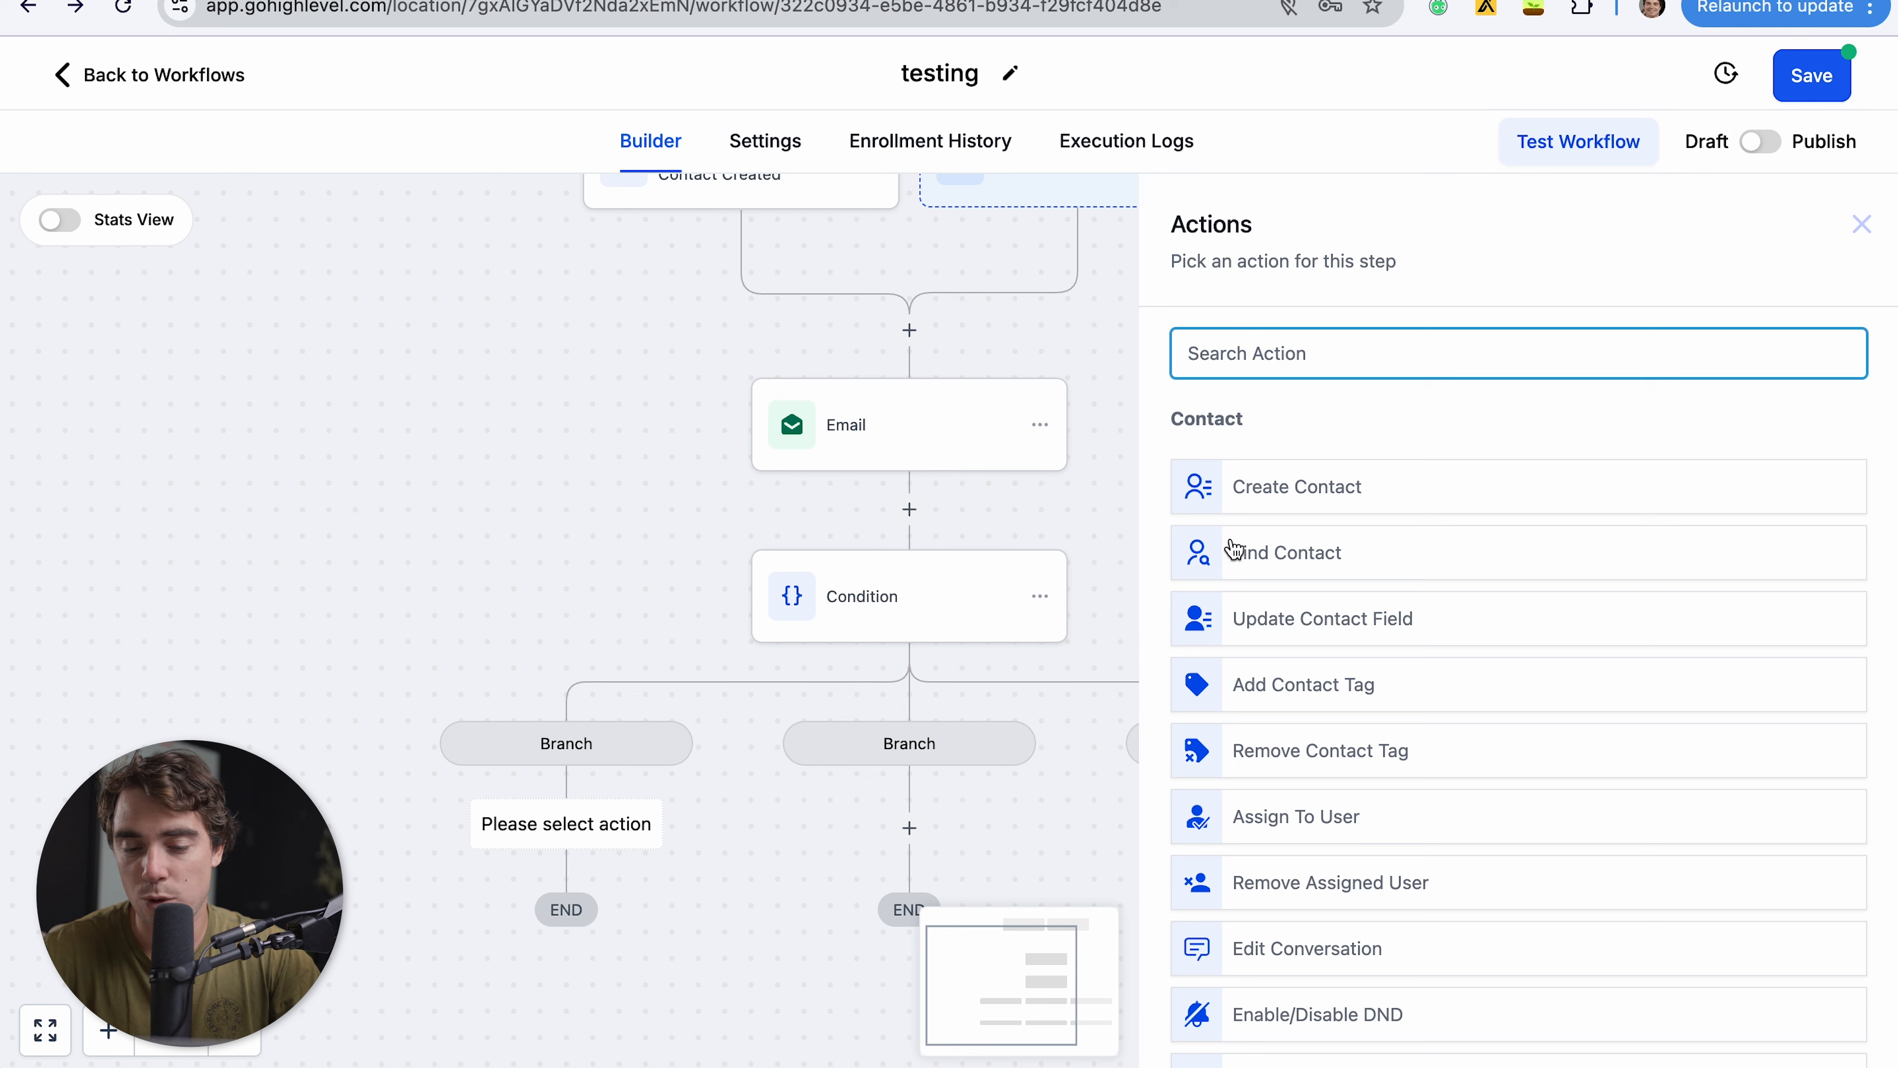
text(wait)
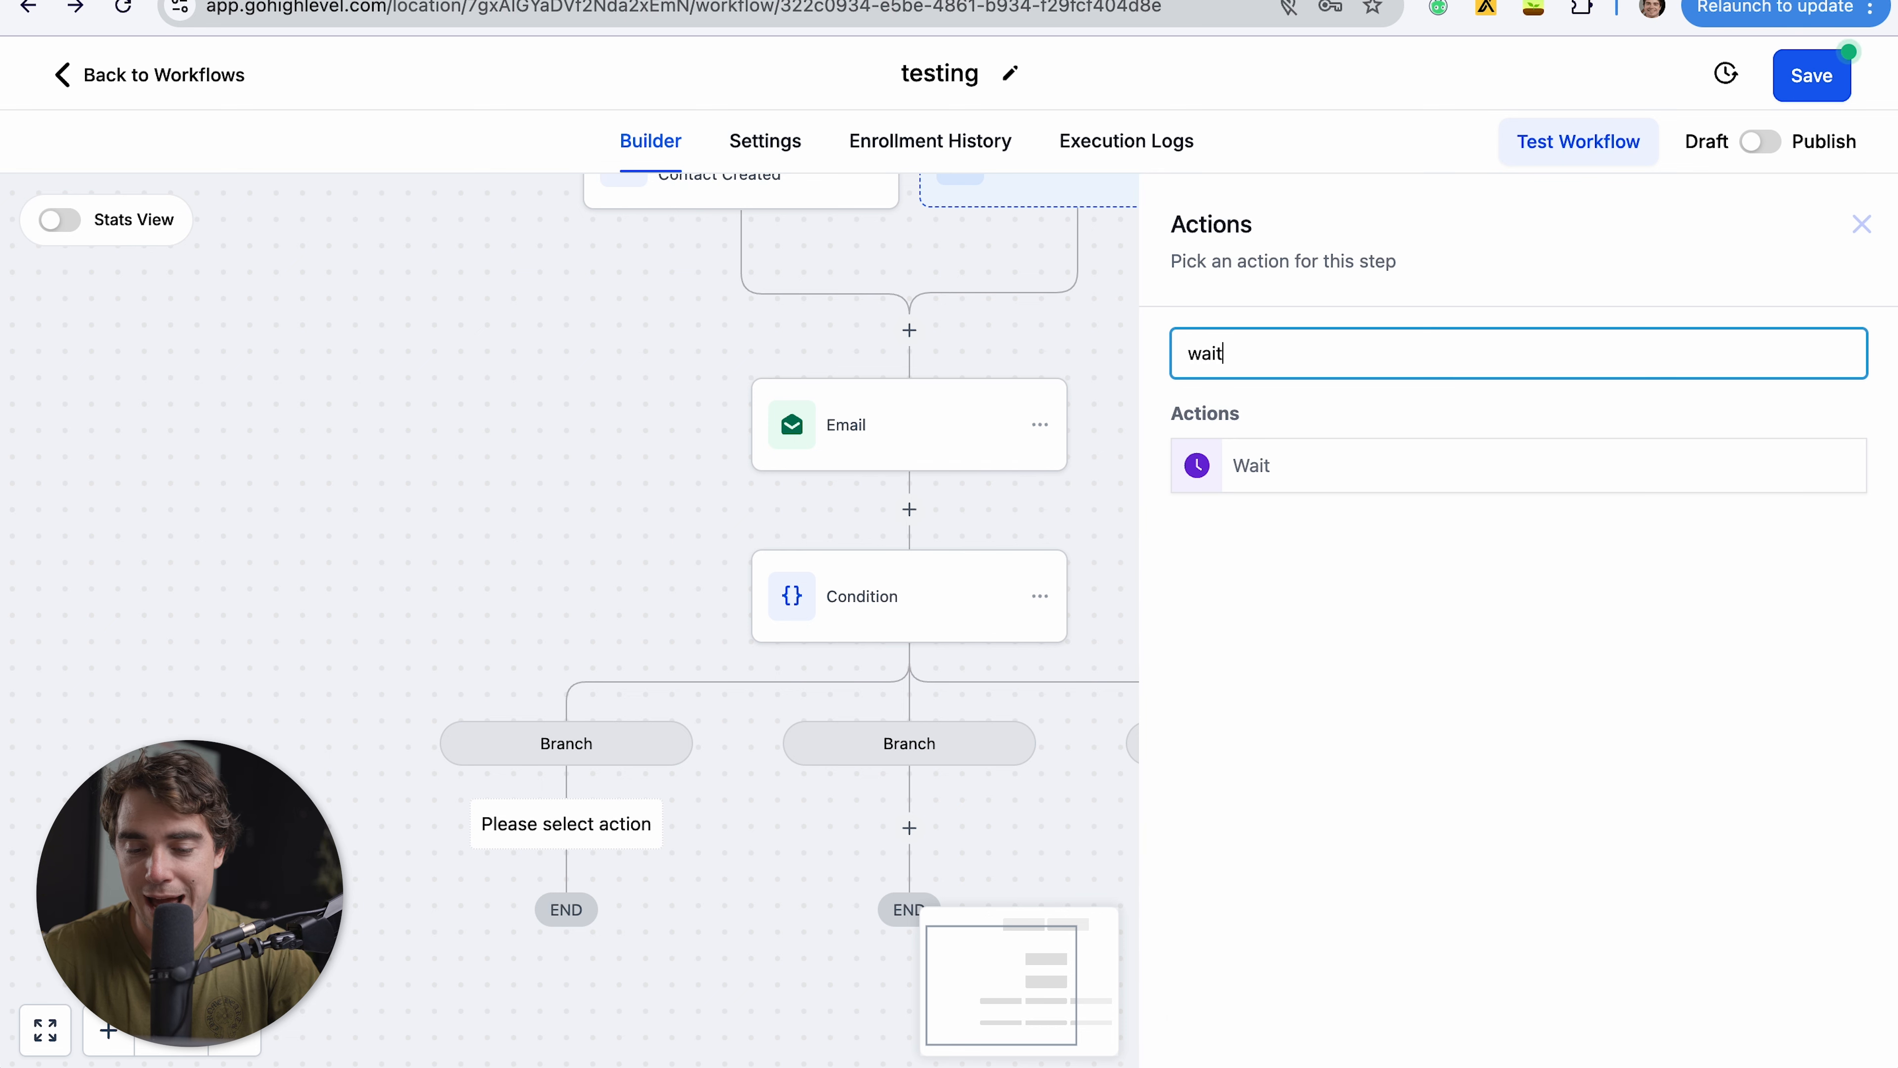
click(1263, 482)
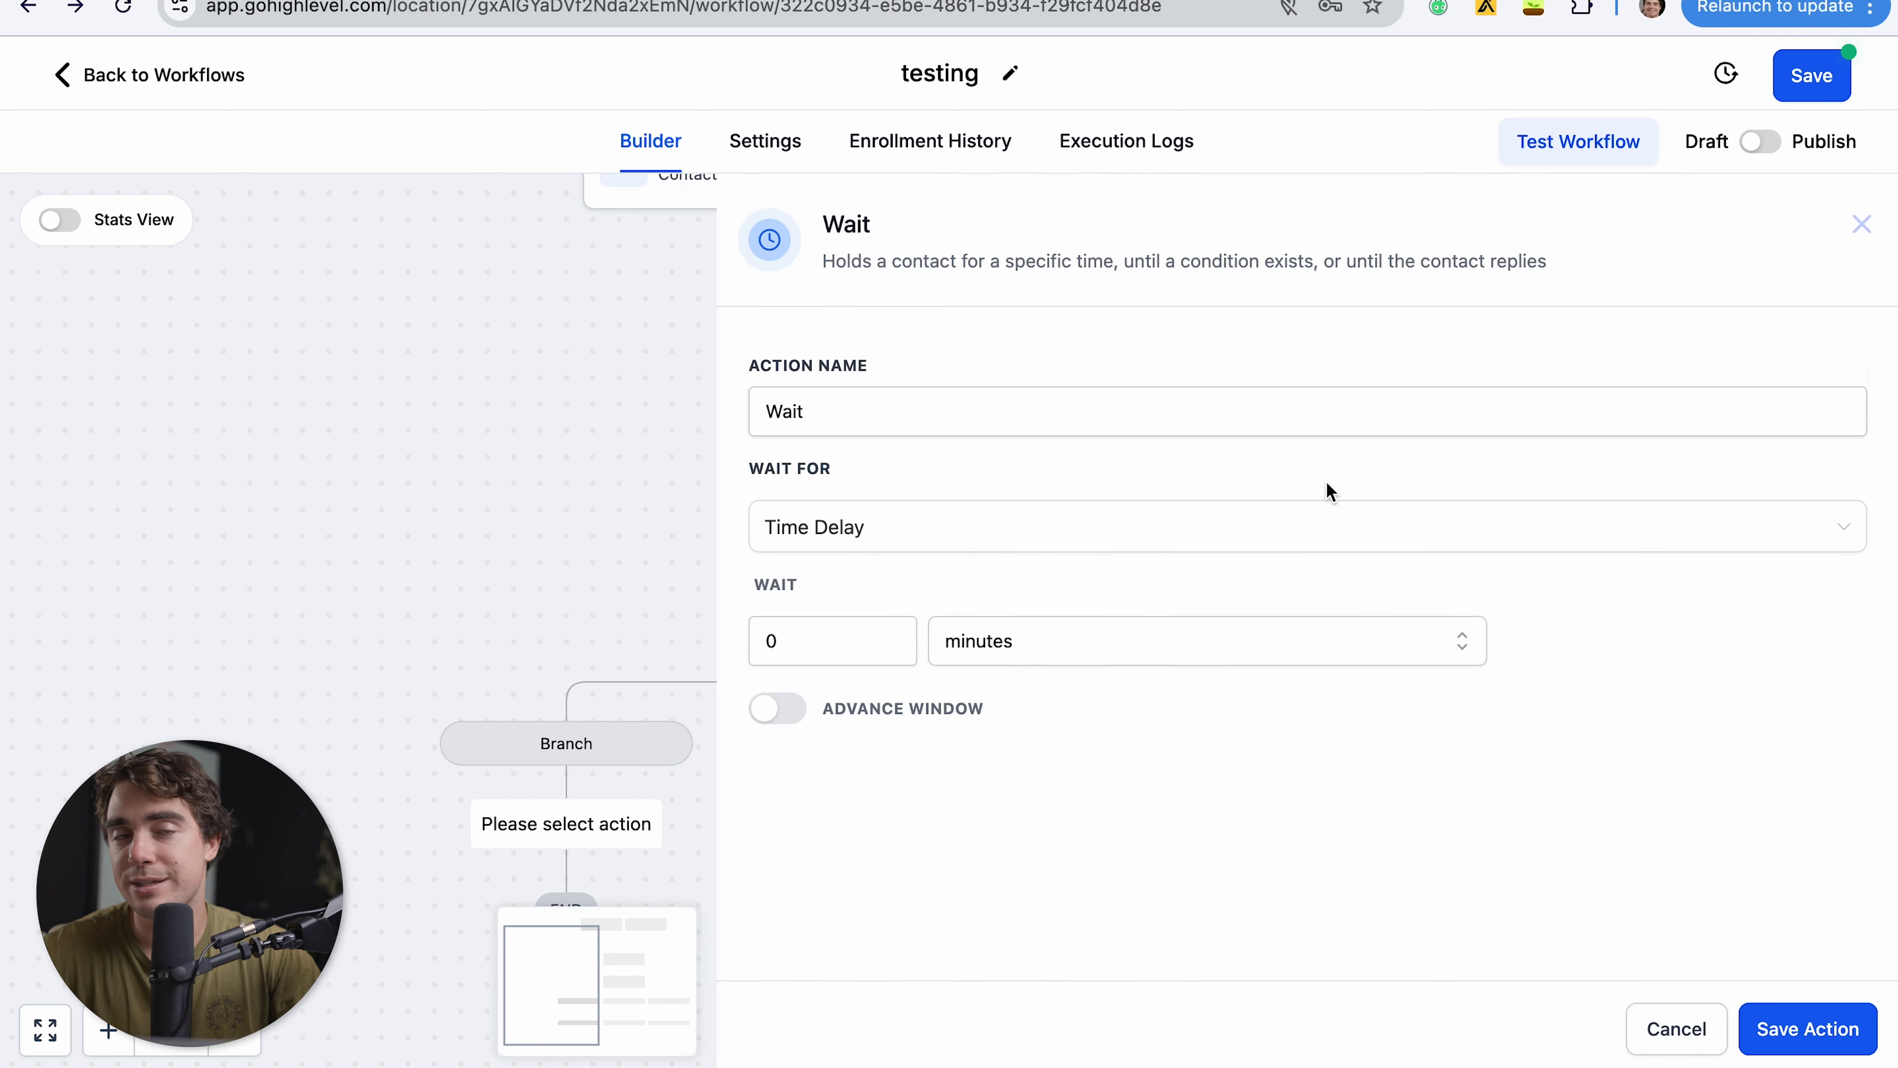